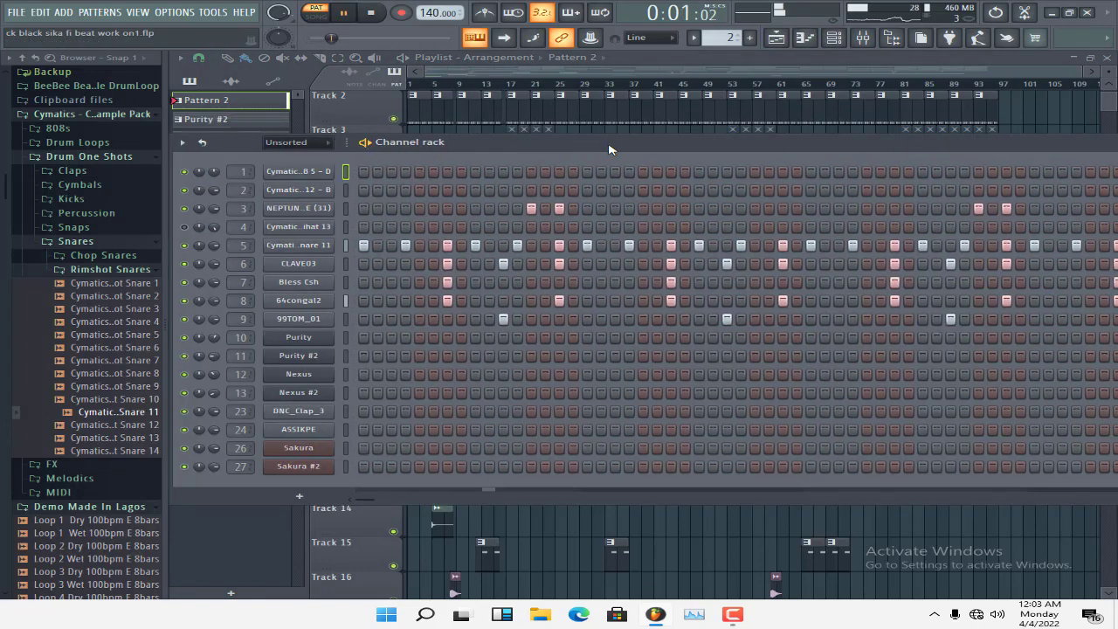
Examine the drum steps of Pattern 2 in the channel rack and its track levels in the mixer during playback
drag(608, 151, 440, 142)
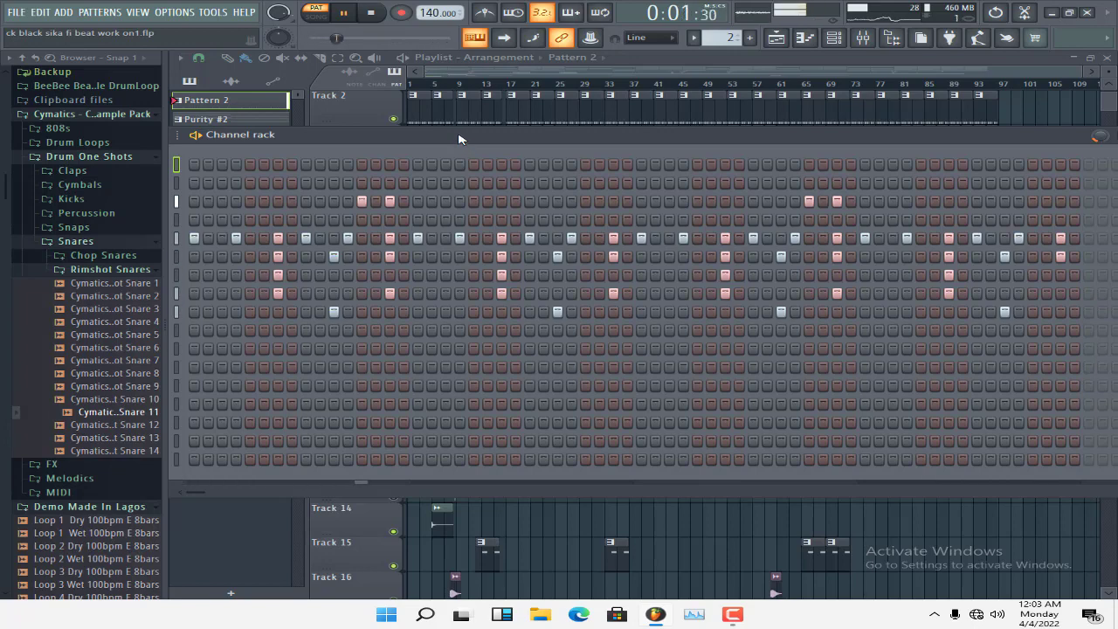
click(863, 39)
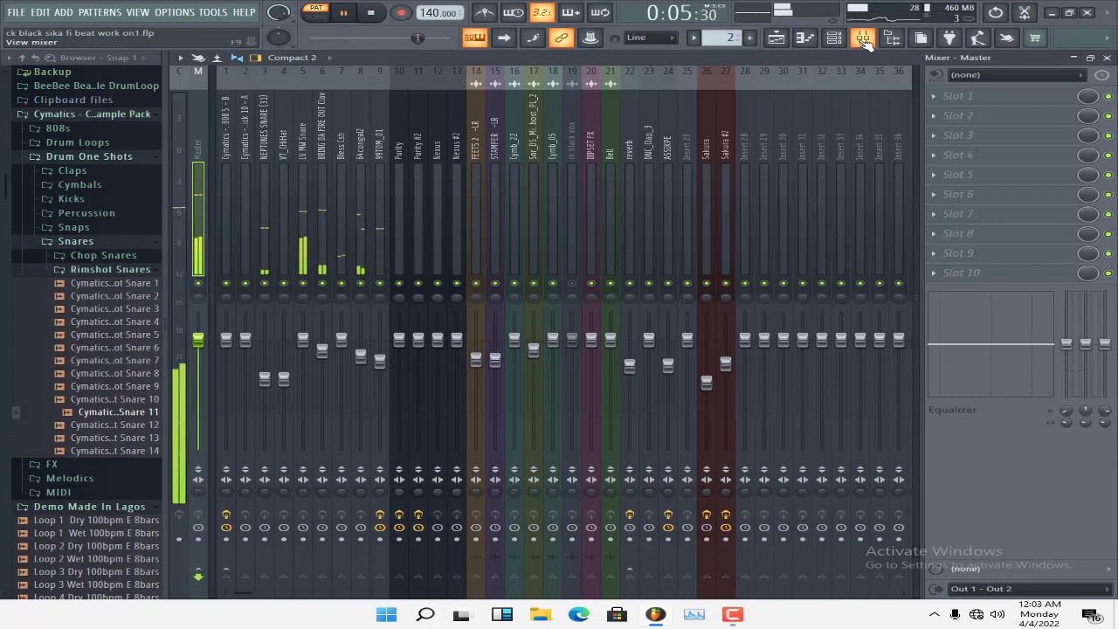
click(862, 39)
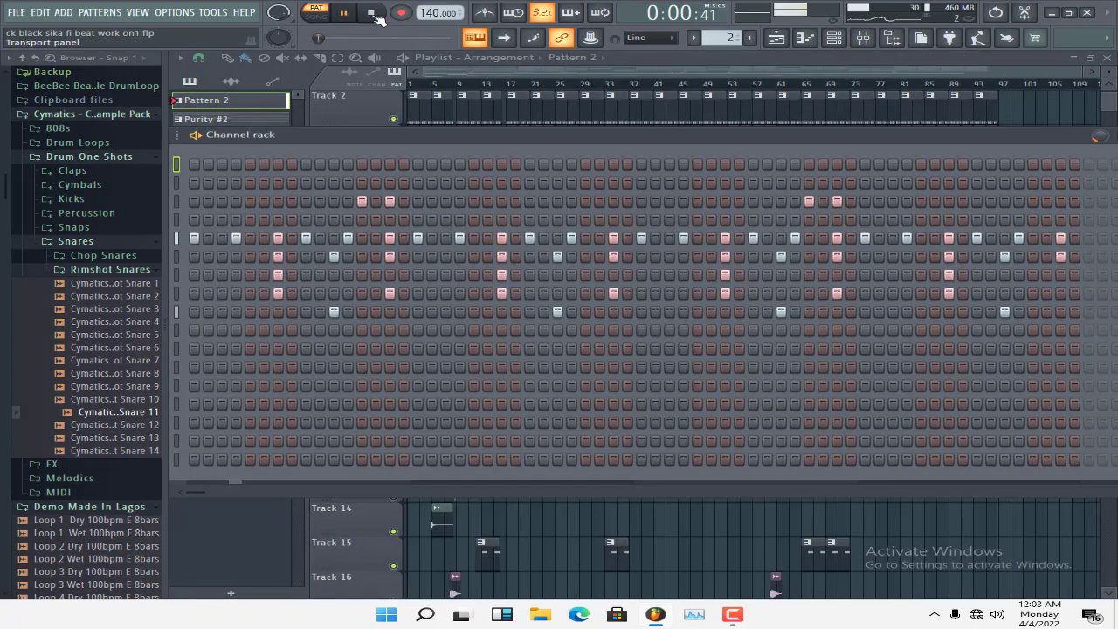
click(530, 84)
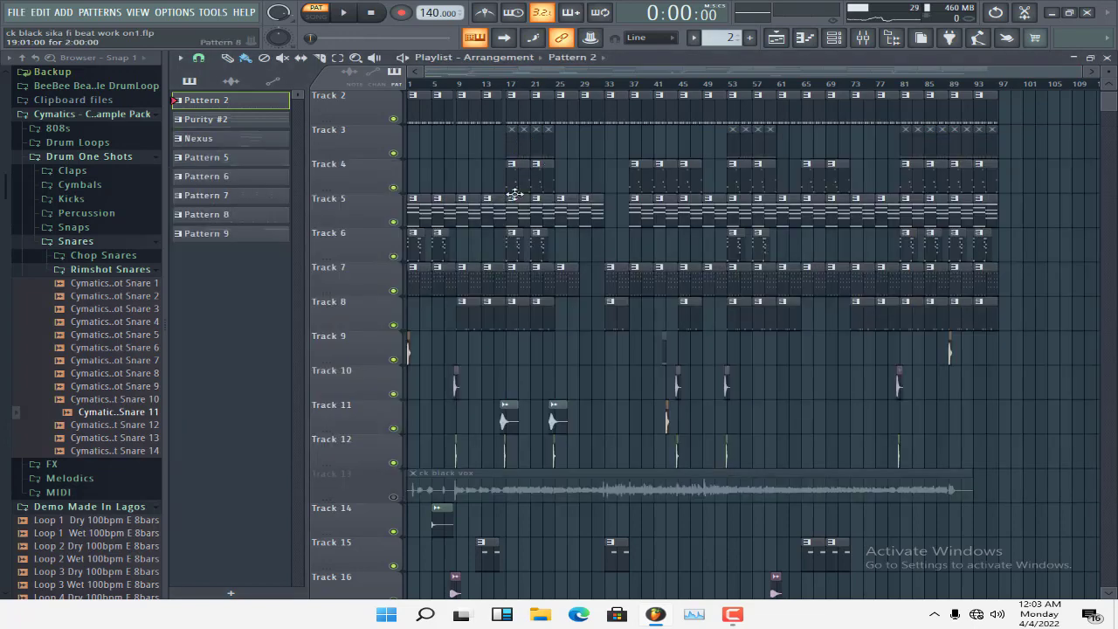
Examine the Cymatics Cobra 808 5 - D bass notes of Pattern 5 in the piano roll during playback
click(835, 39)
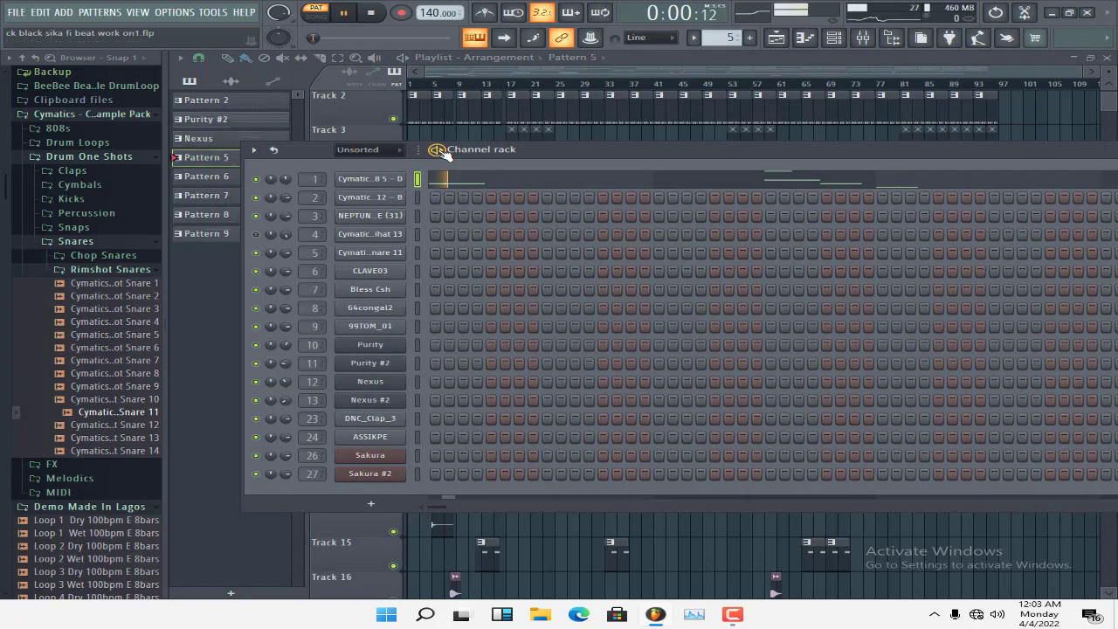
click(527, 186)
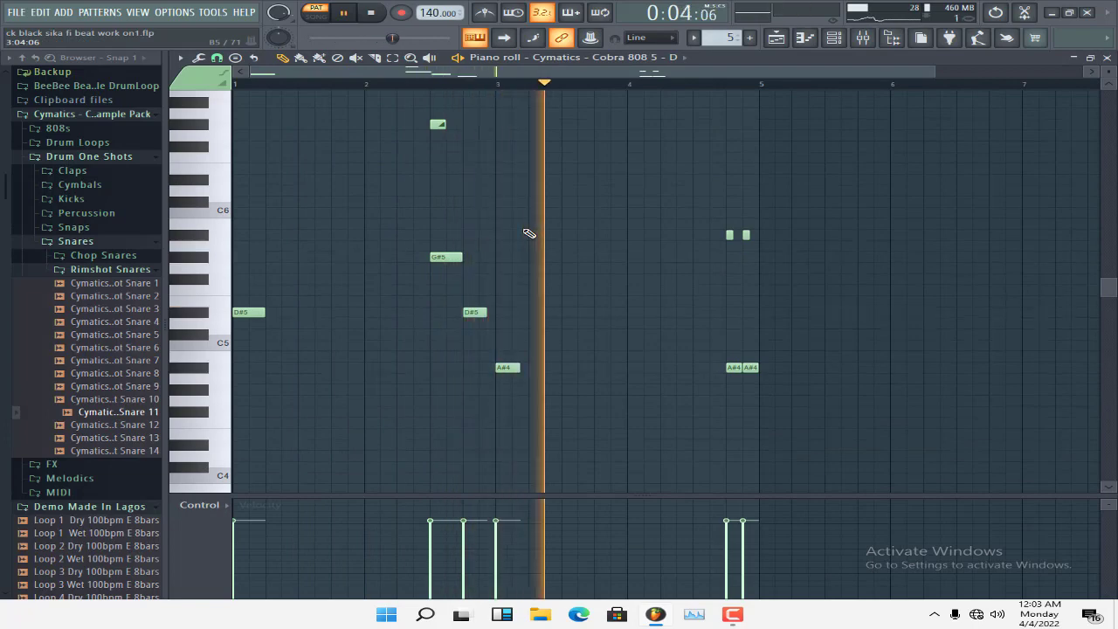
scroll(594, 210, up, 1)
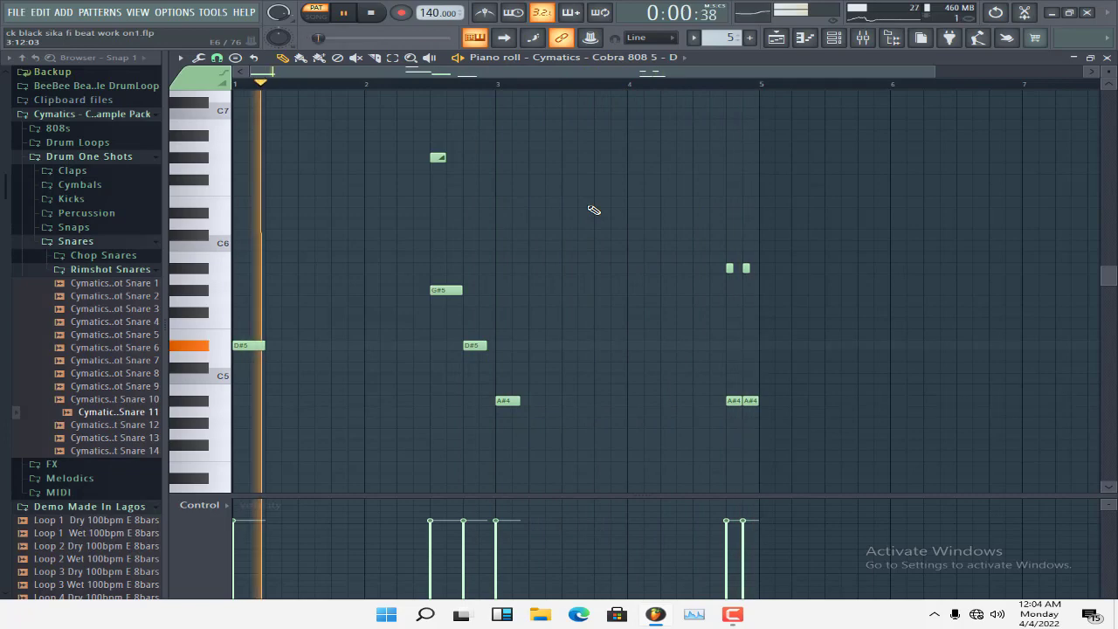
click(1106, 58)
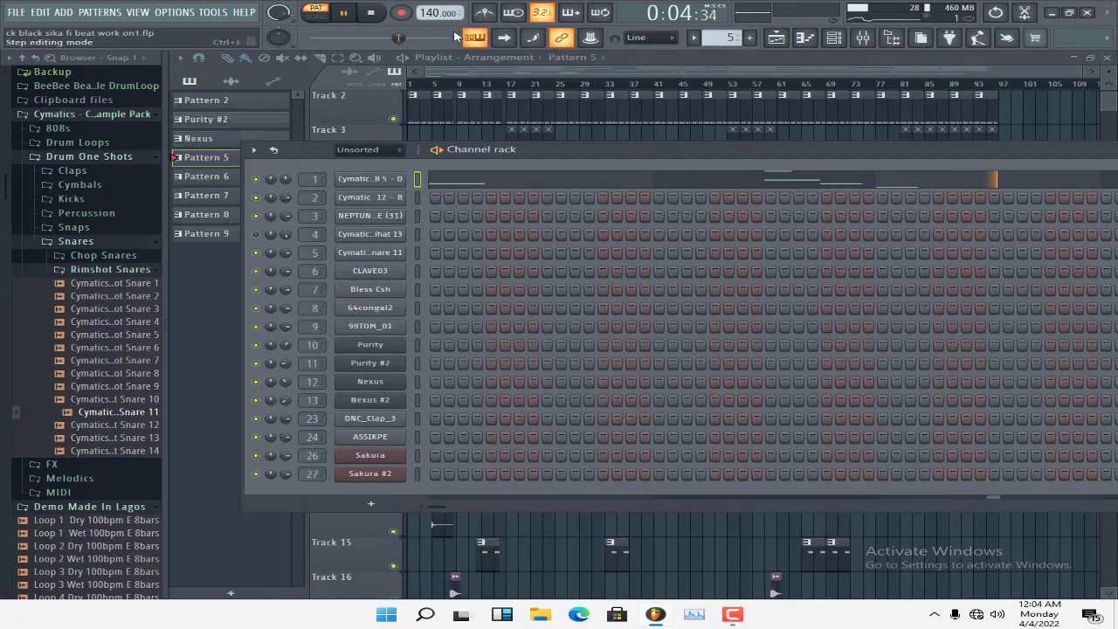
key(F6)
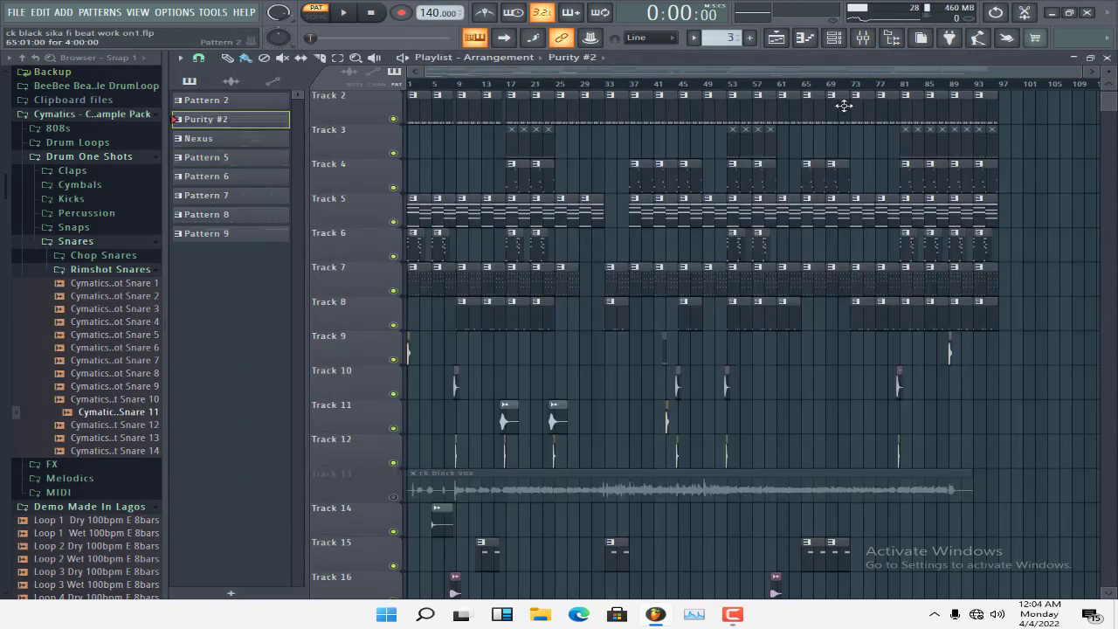
Examine the Purity #2 chords and the Nexus #2 notes of the Purity #2 pattern in the piano roll
click(840, 39)
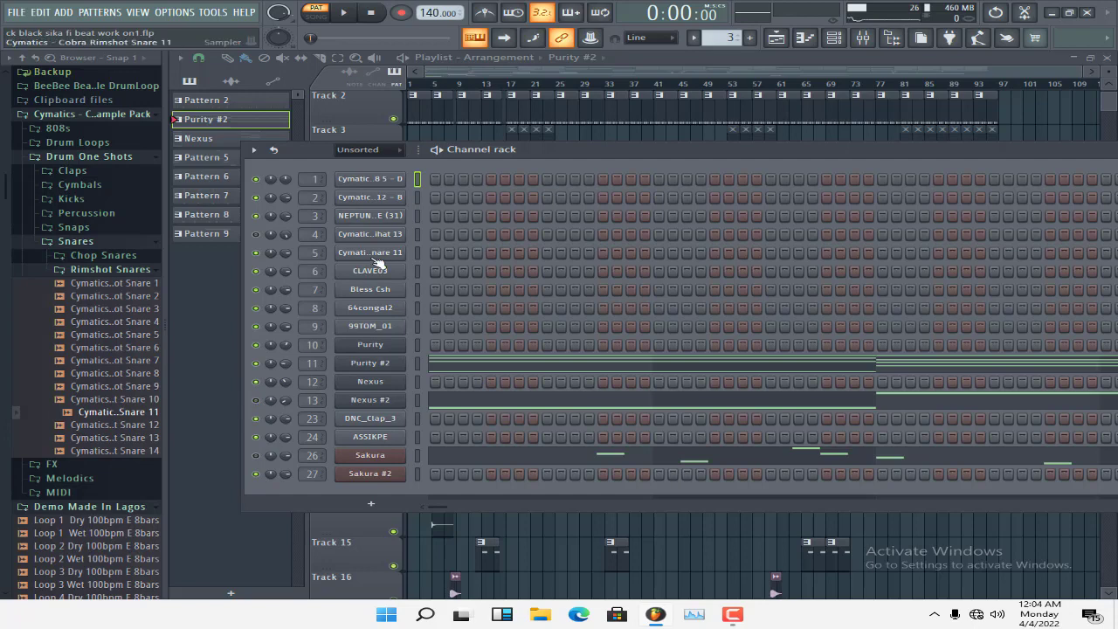
click(506, 367)
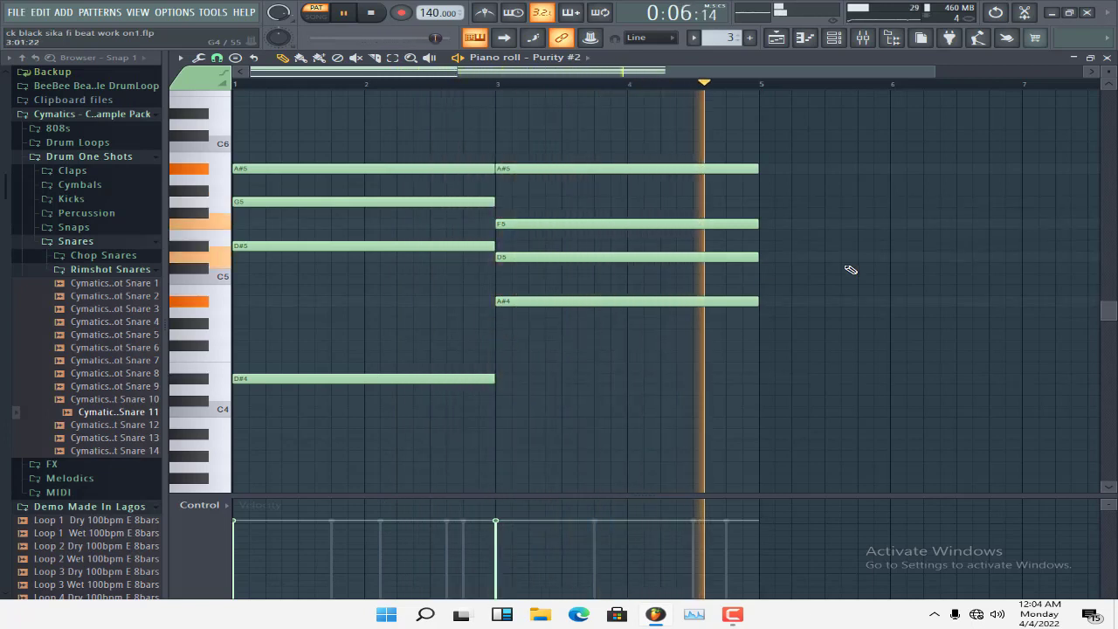
click(1106, 56)
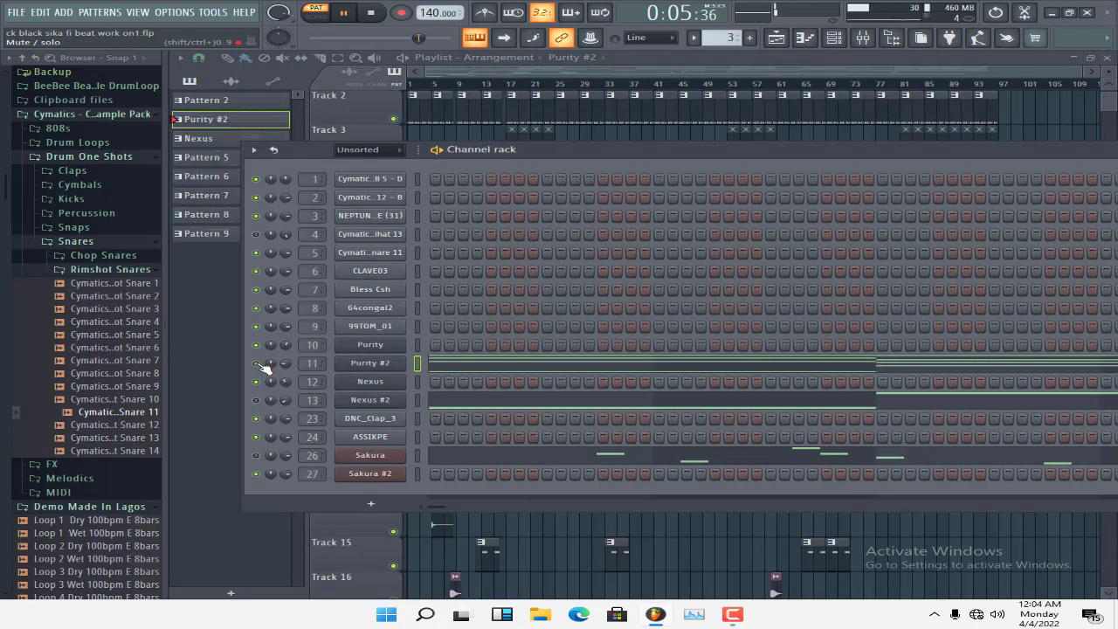
click(487, 407)
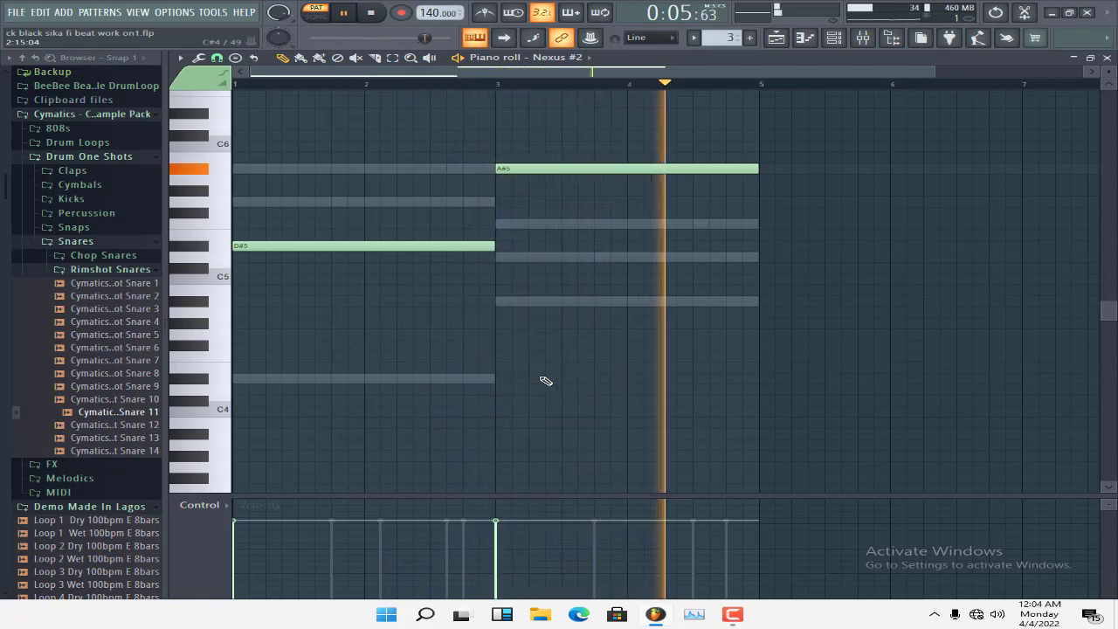
click(1106, 57)
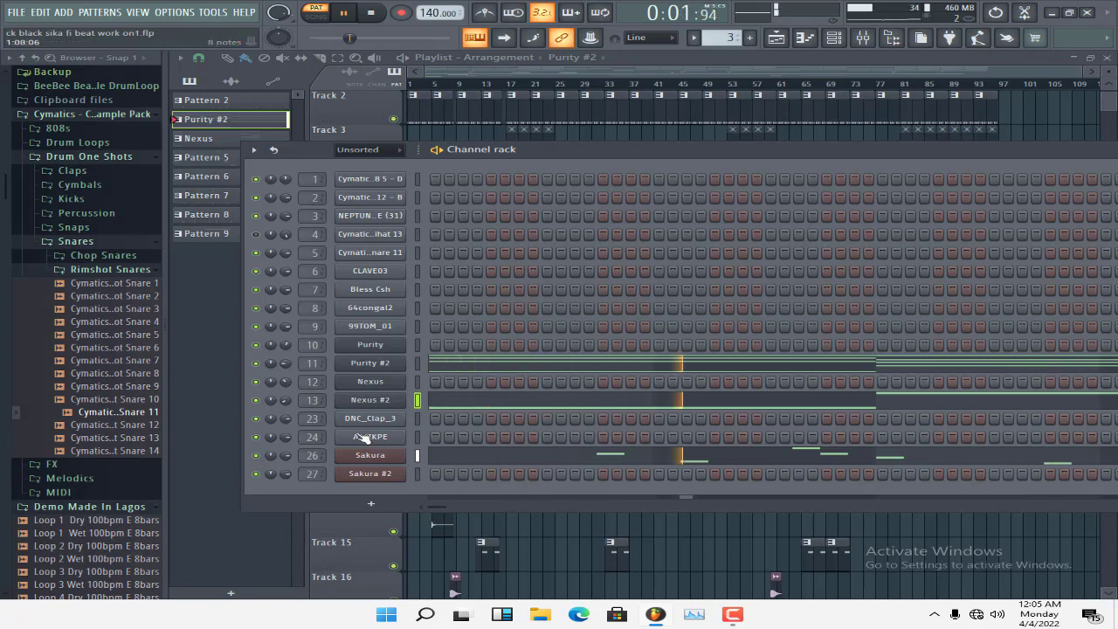
Examine the Sakura melody notes of the Purity #2 pattern in the piano roll against the other channels' ghost notes
click(587, 457)
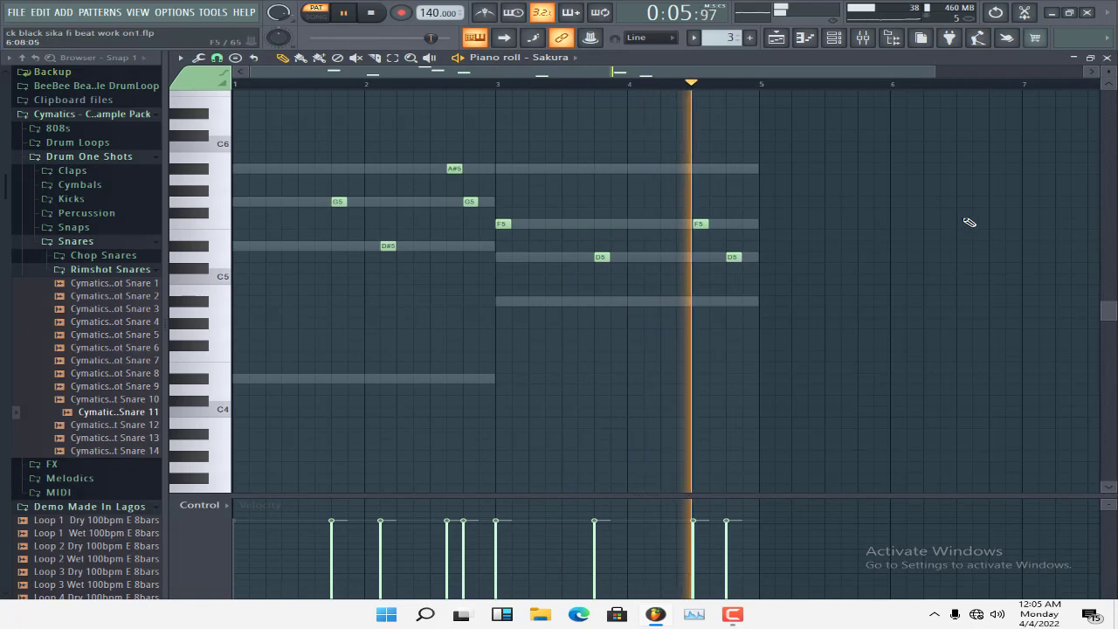
click(1107, 58)
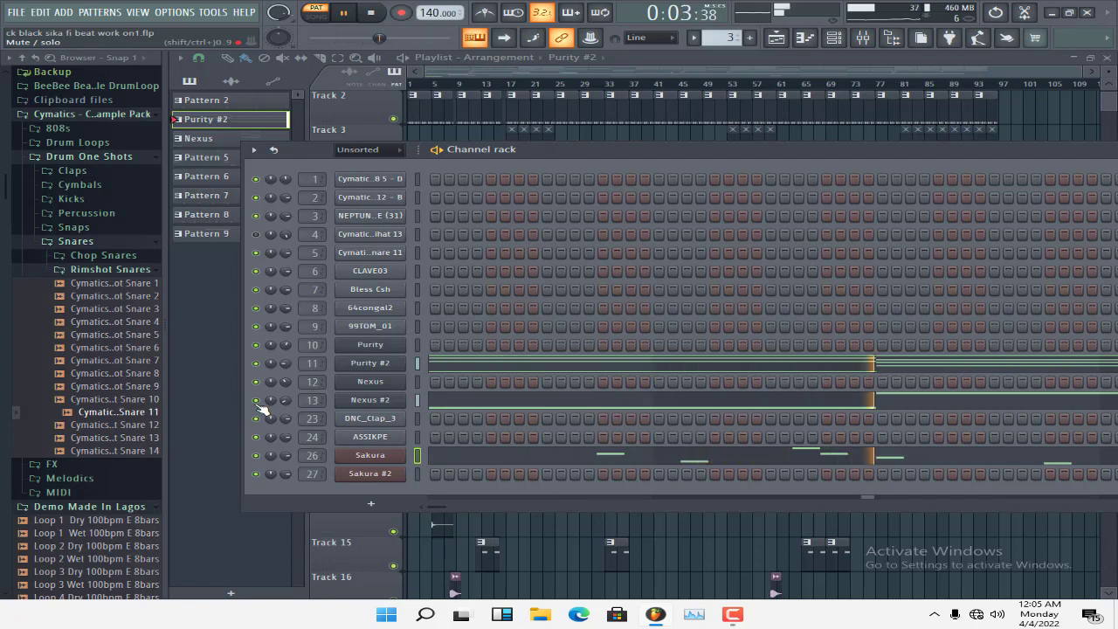
click(549, 463)
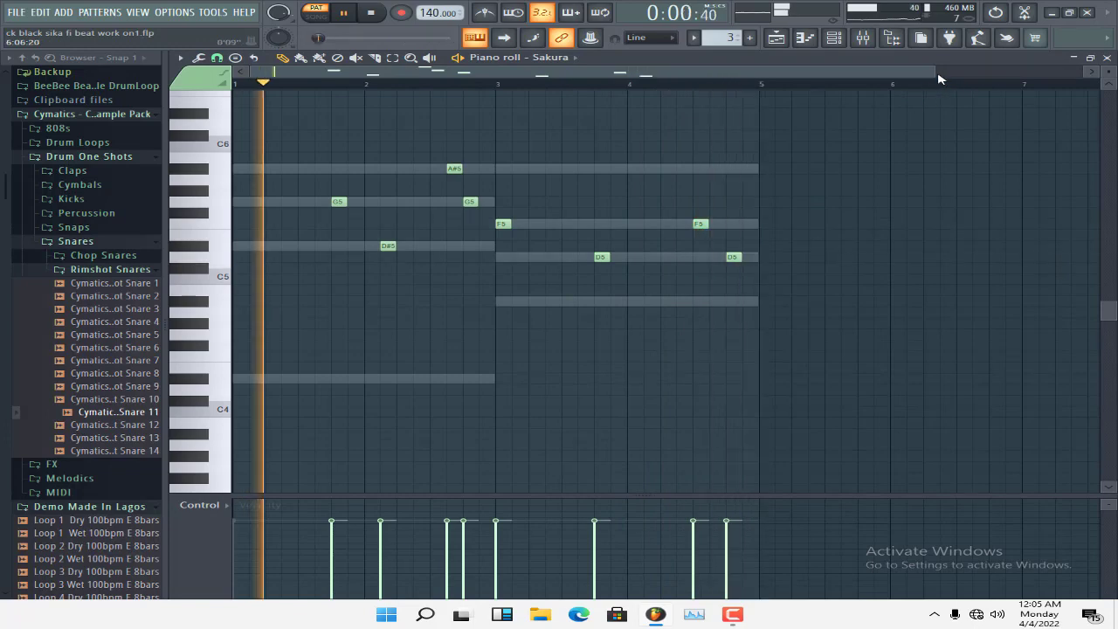
drag(936, 73, 1102, 75)
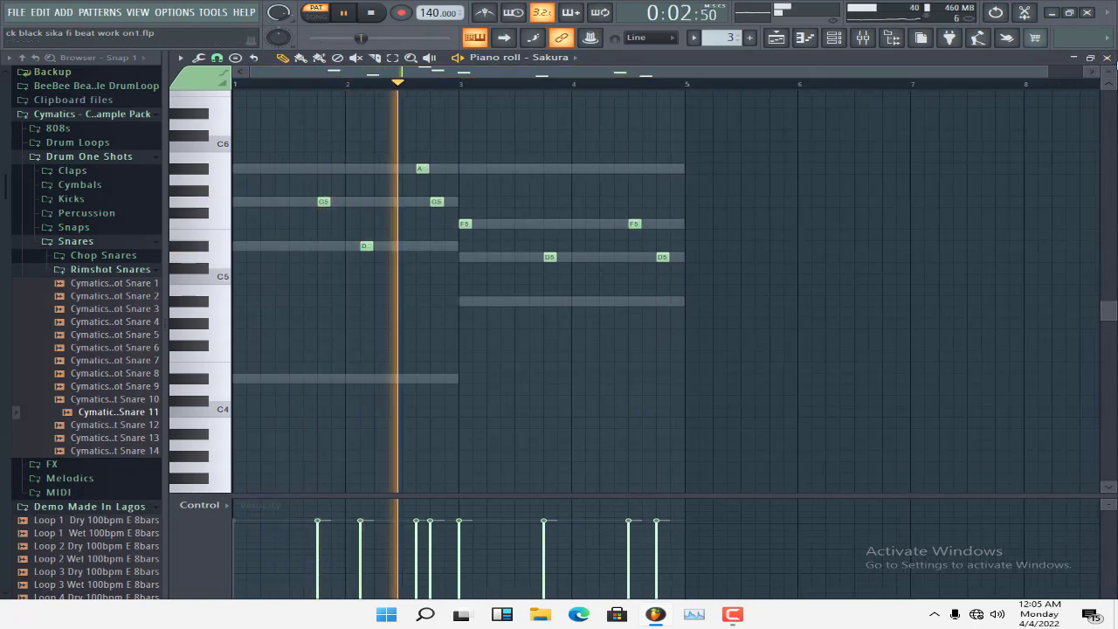
click(1107, 57)
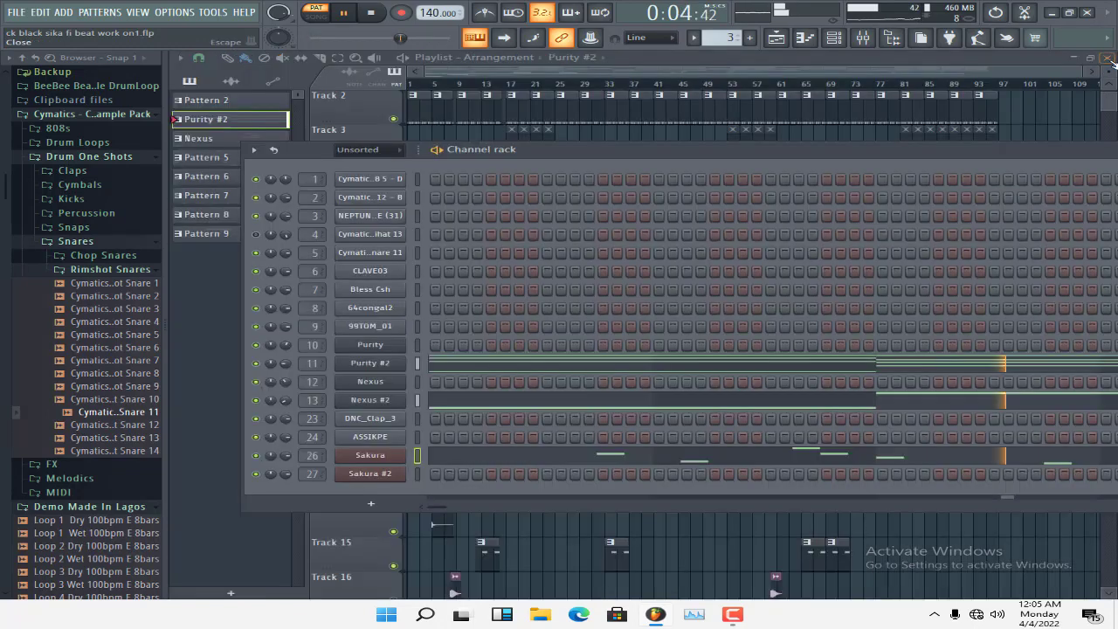
drag(854, 166, 895, 151)
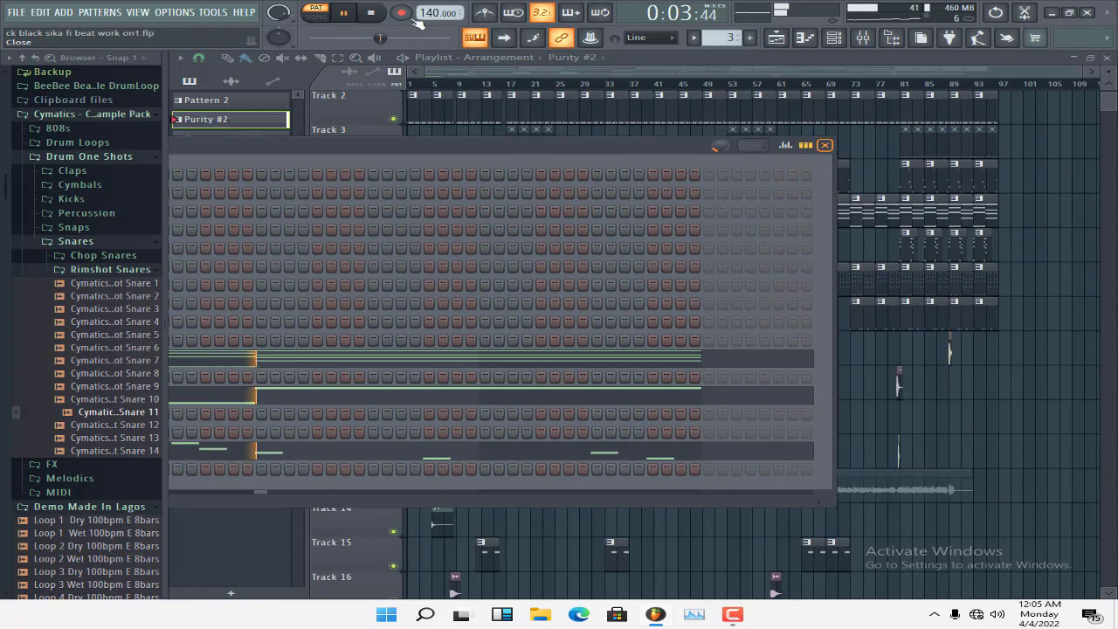
key(F6)
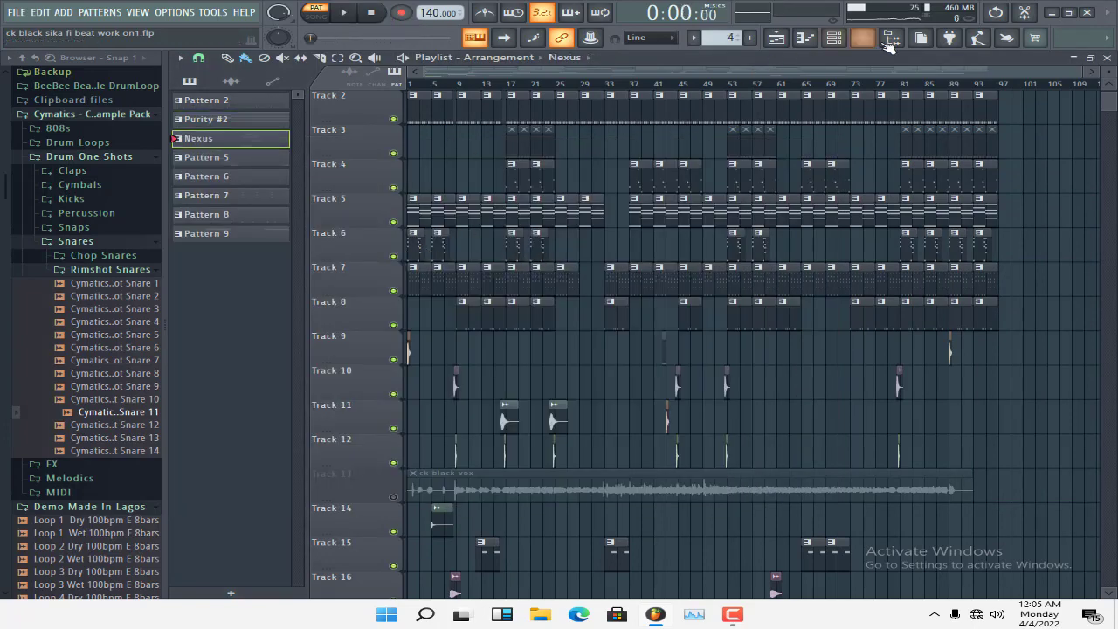
Play the Nexus pattern and examine its Nexus chord notes in the piano roll
click(834, 39)
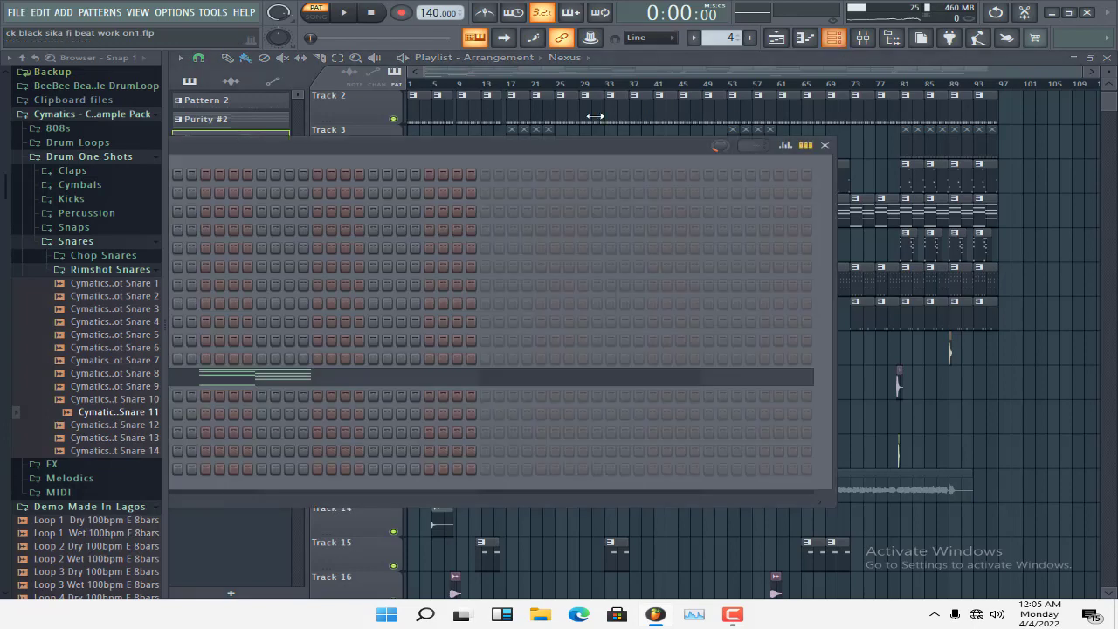
click(577, 384)
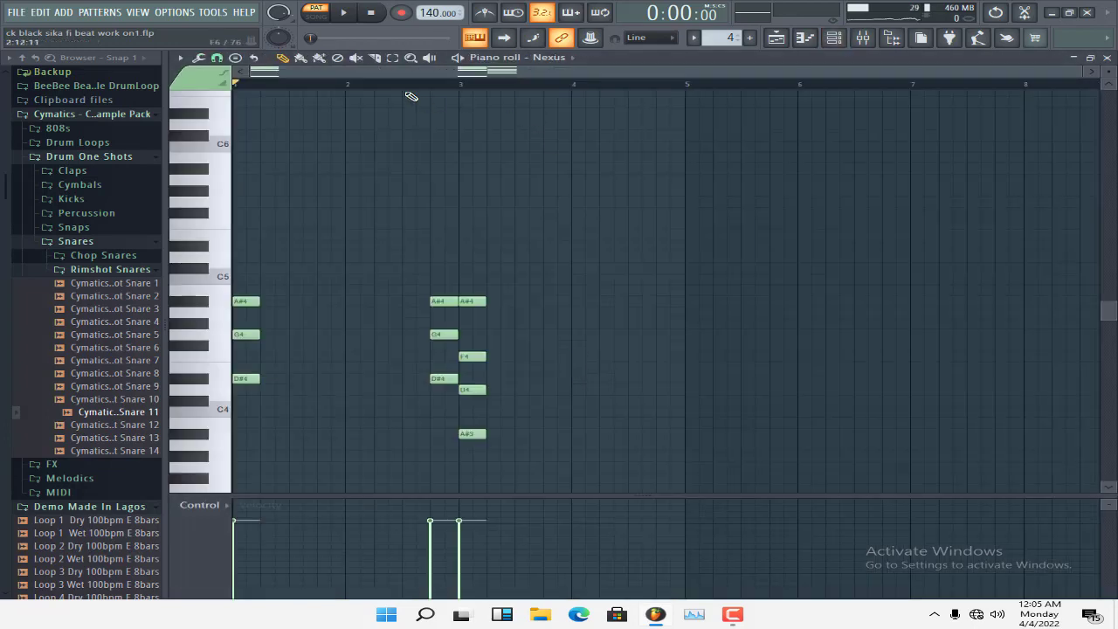
click(346, 17)
scroll(641, 236, down, 1)
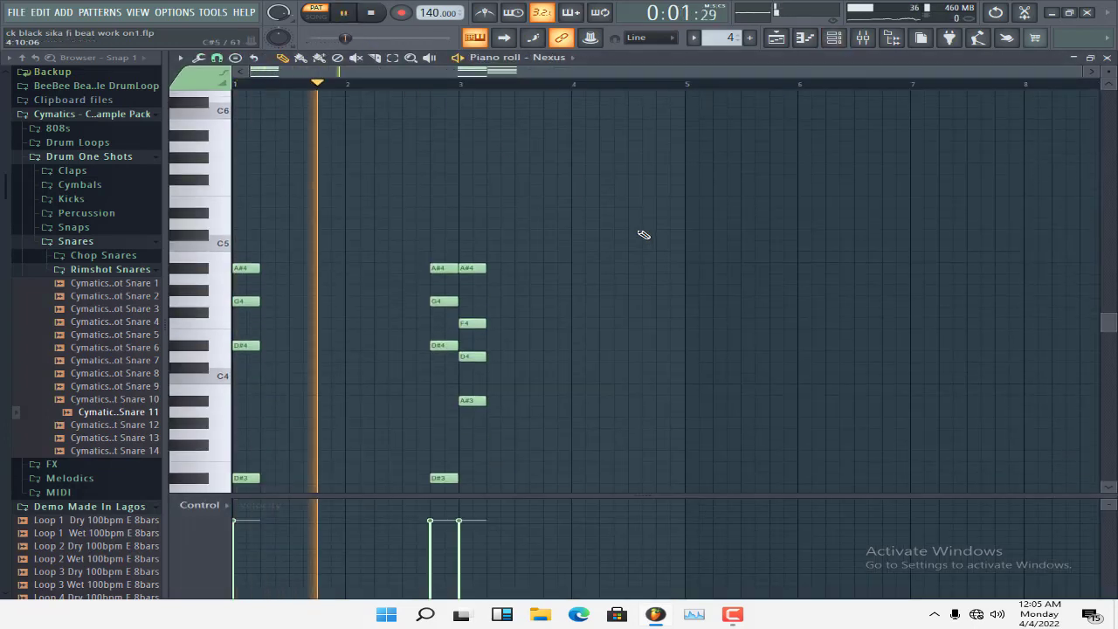
scroll(706, 262, down, 2)
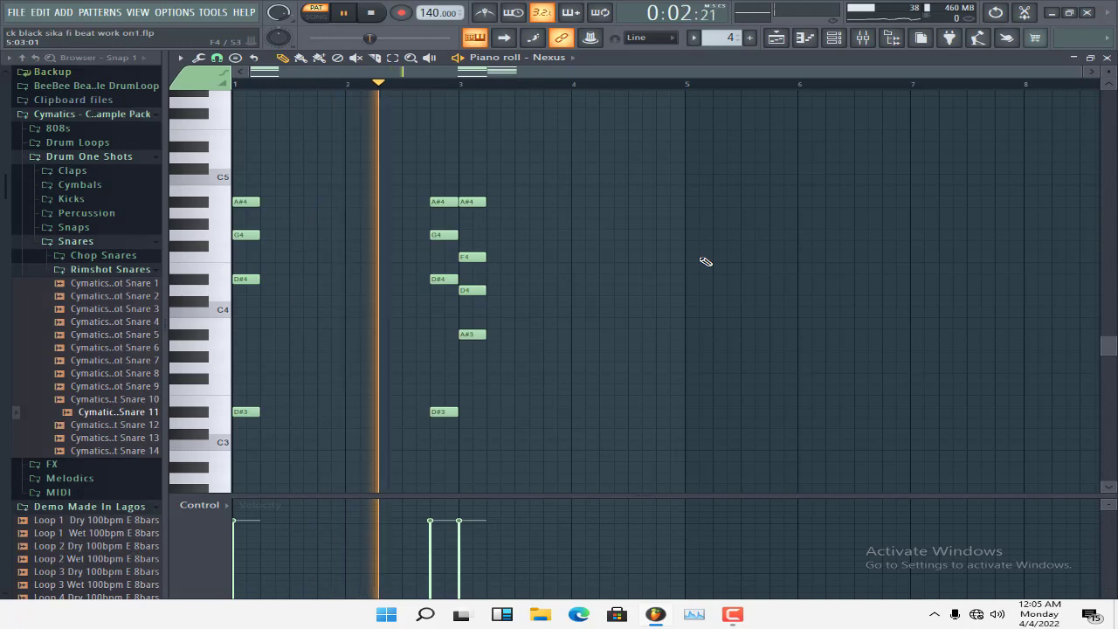
click(1107, 57)
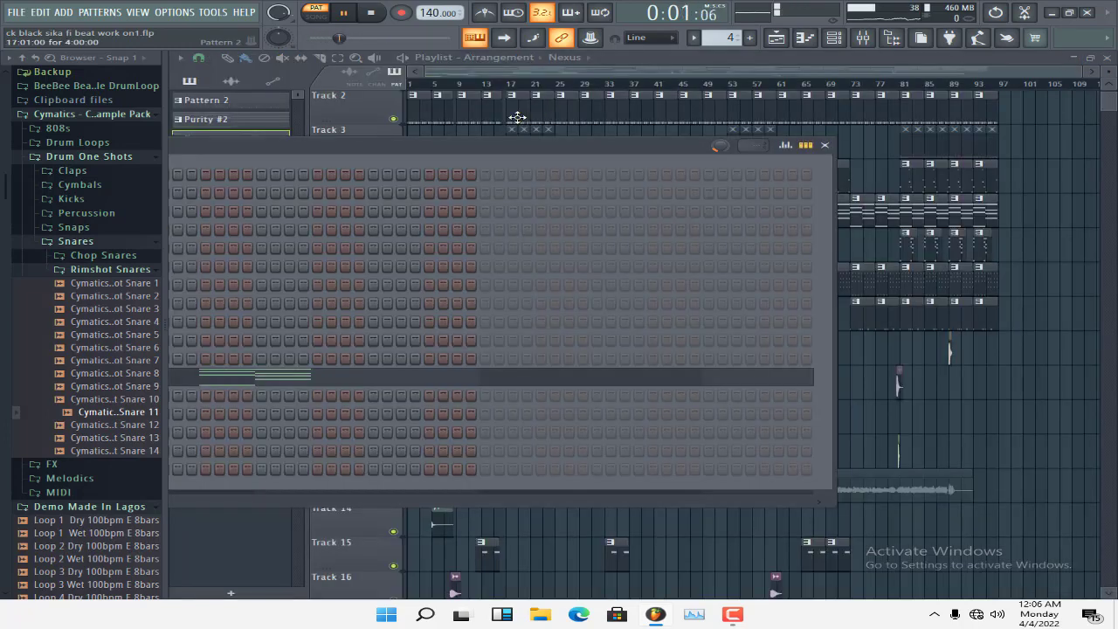
key(F6)
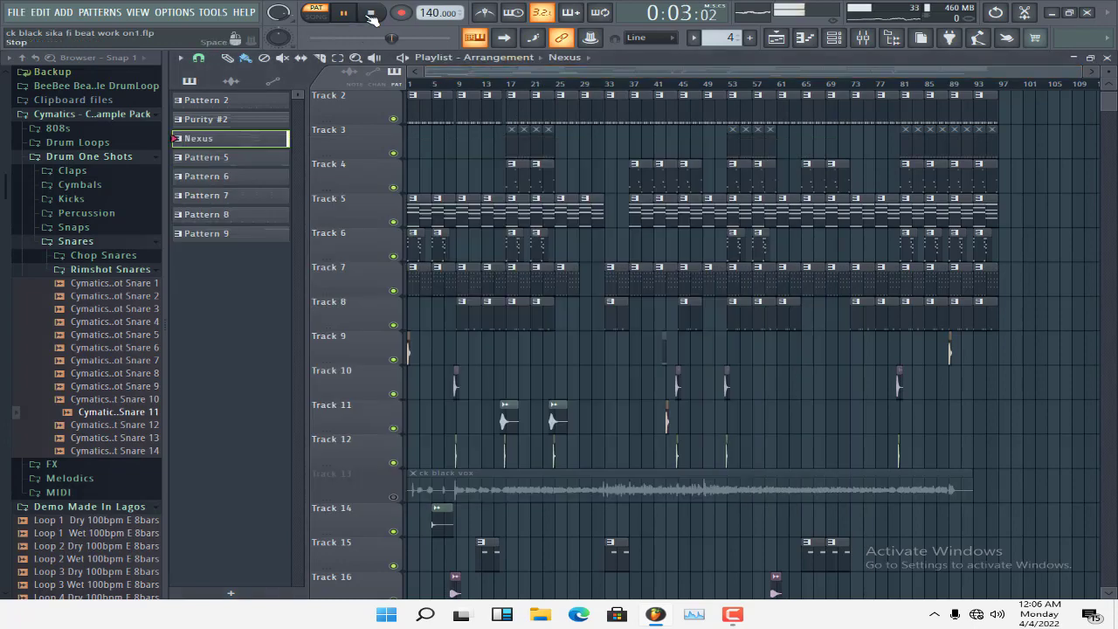
Play Pattern 7 from its Track 7 clip and examine the short Purity chord stabs in the piano roll
double_click(413, 287)
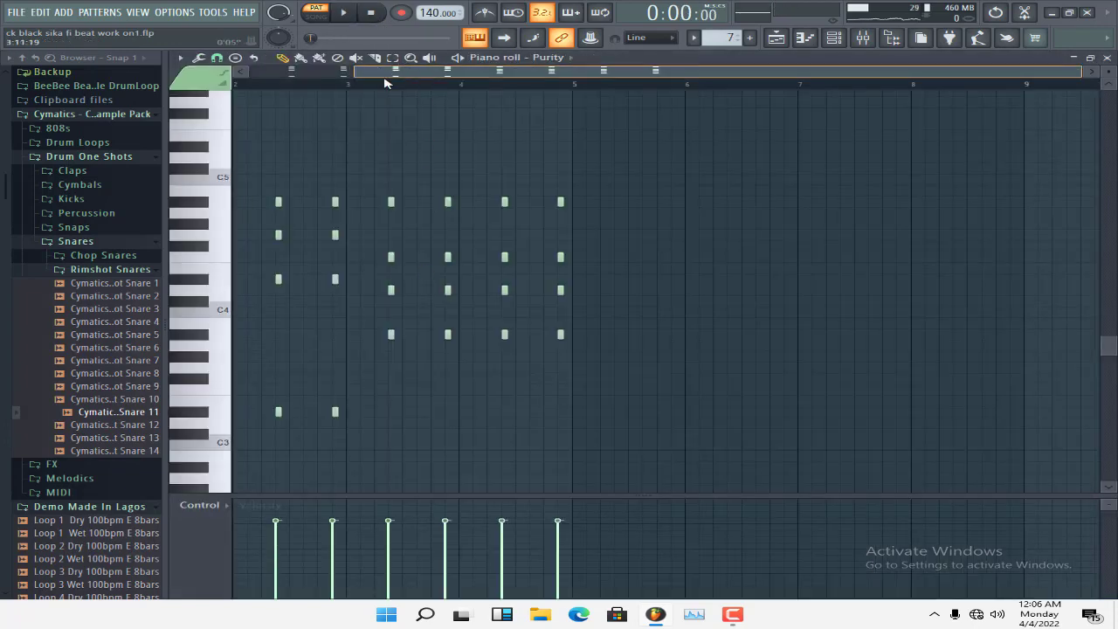
scroll(367, 100, left, 2)
scroll(311, 117, down, 1)
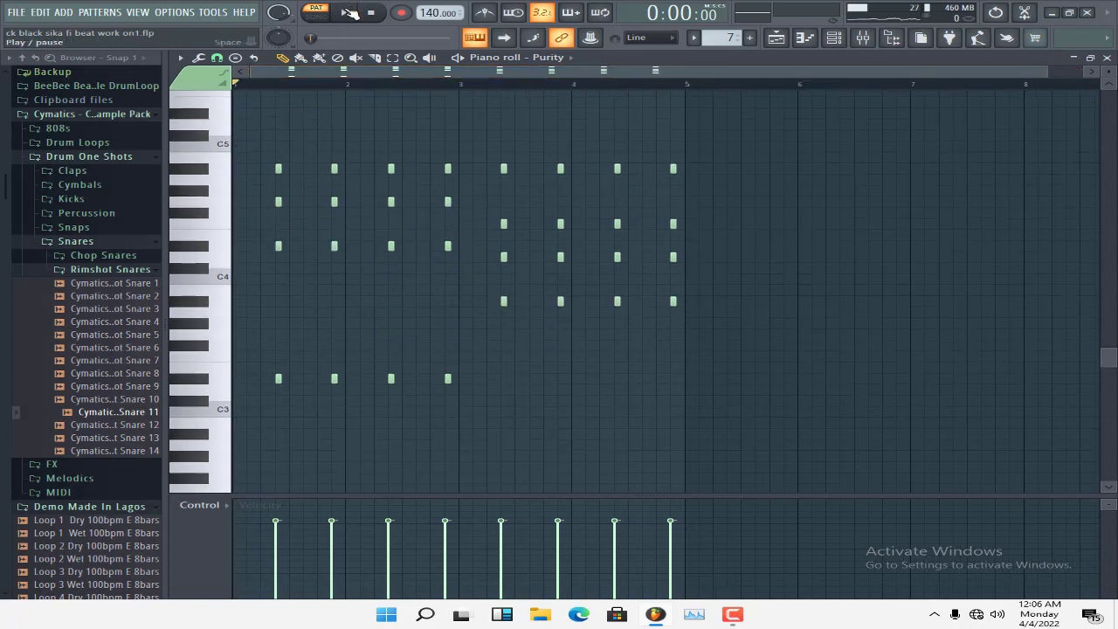
click(349, 12)
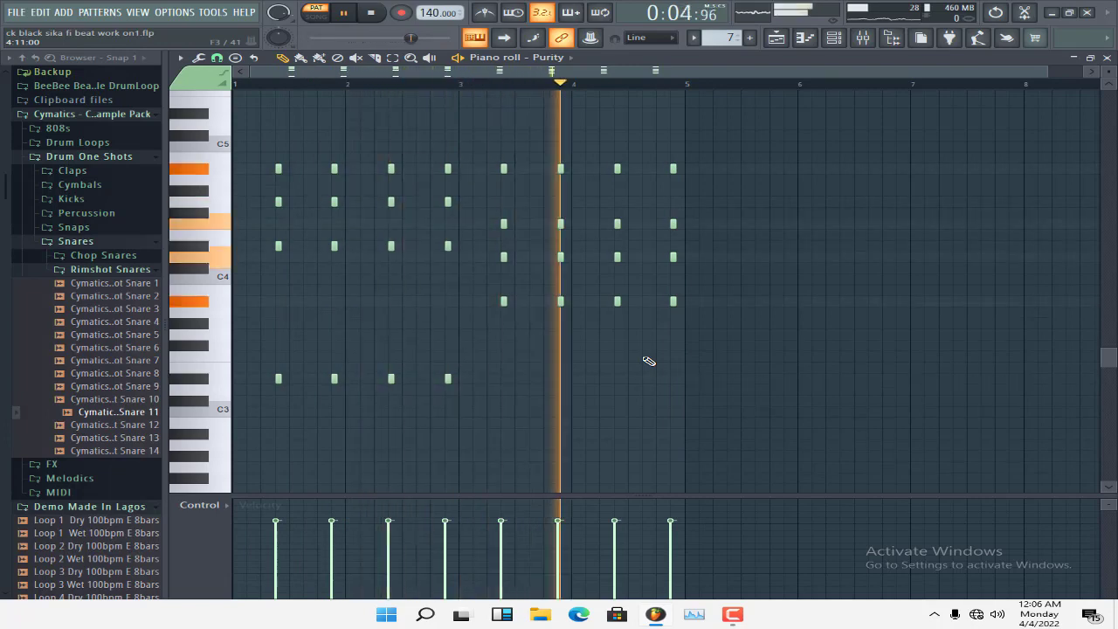
click(370, 14)
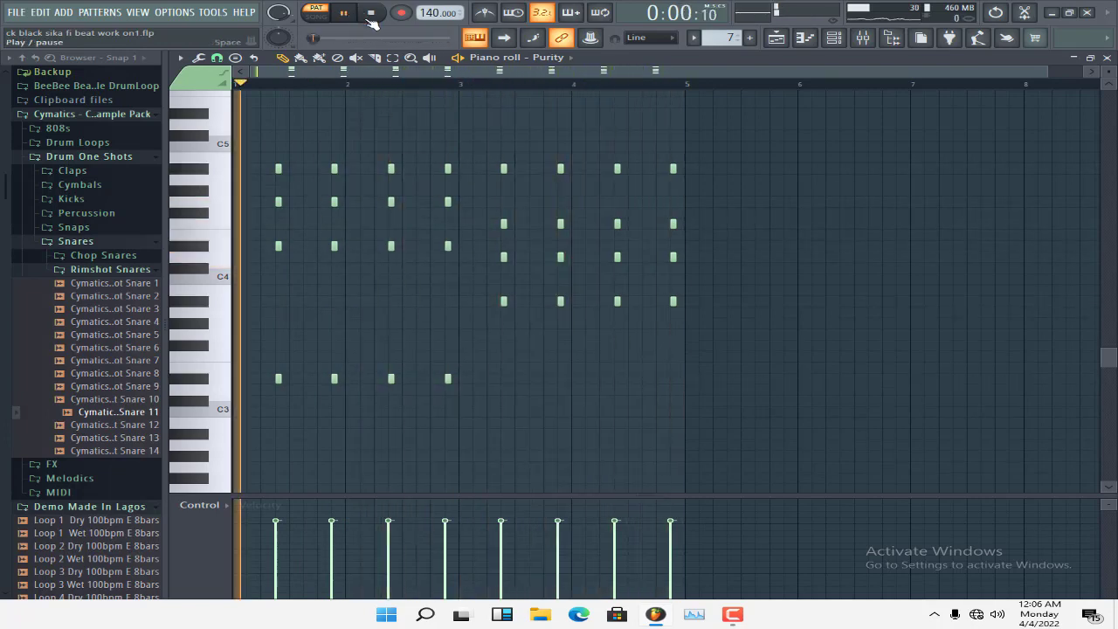
click(370, 13)
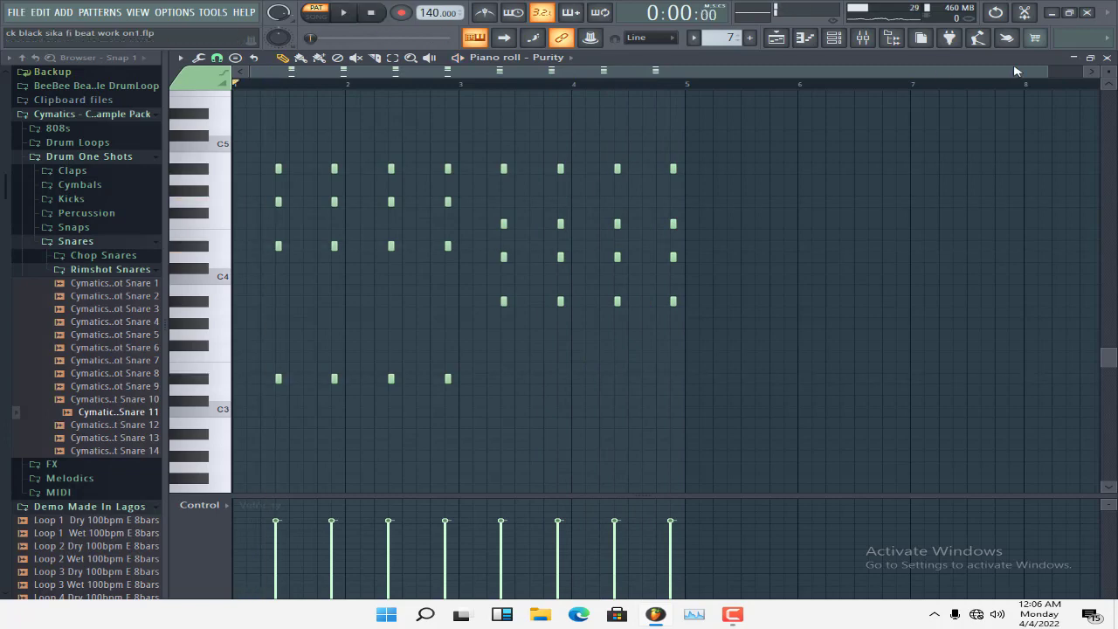
click(1107, 58)
key(F6)
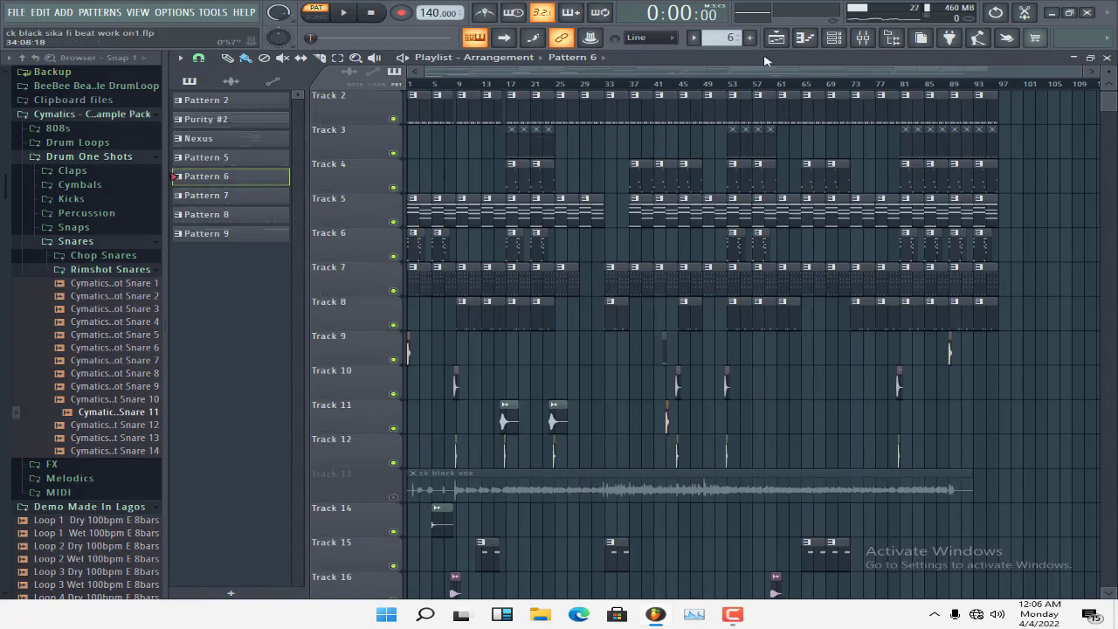
Play Pattern 6 with the metronome on and examine its kick steps in the channel rack
click(834, 39)
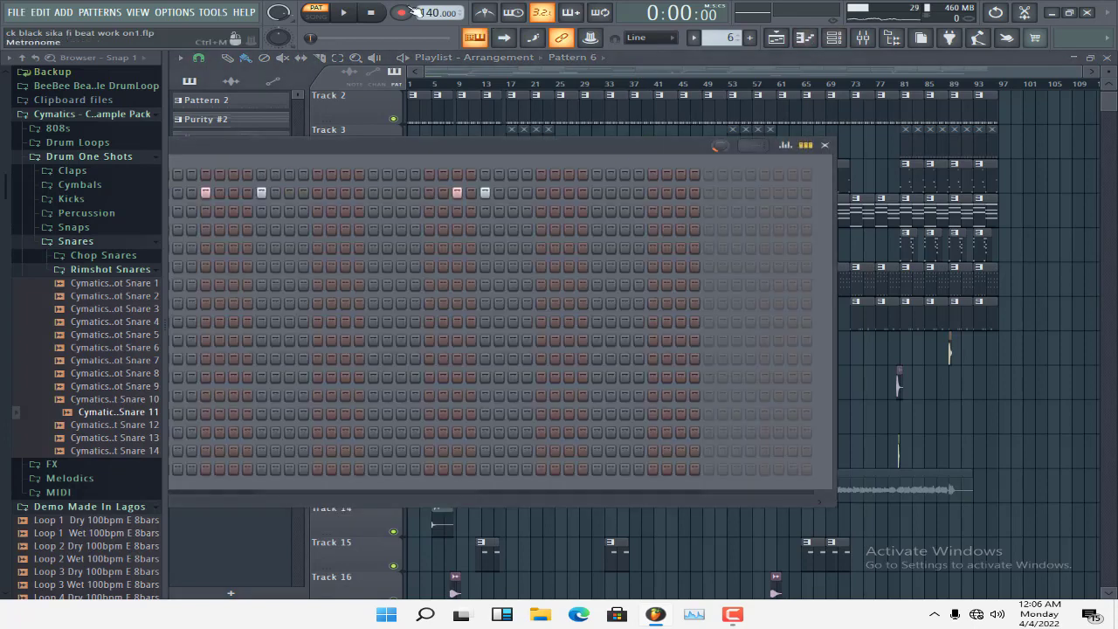
drag(381, 151, 709, 158)
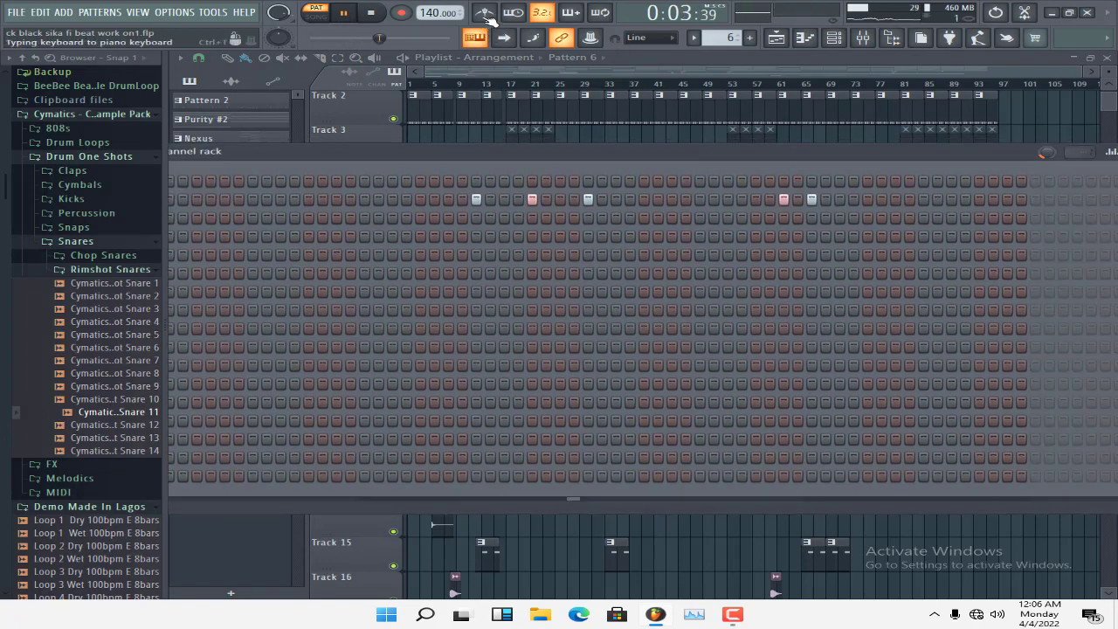
key(ctrl+m)
drag(573, 155, 698, 137)
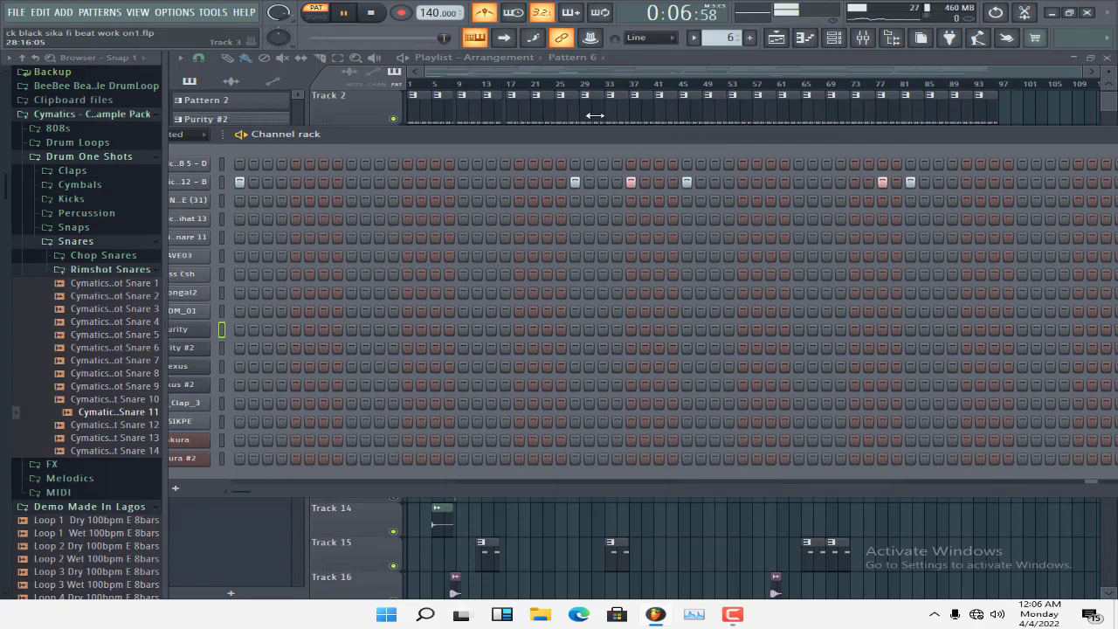
click(455, 75)
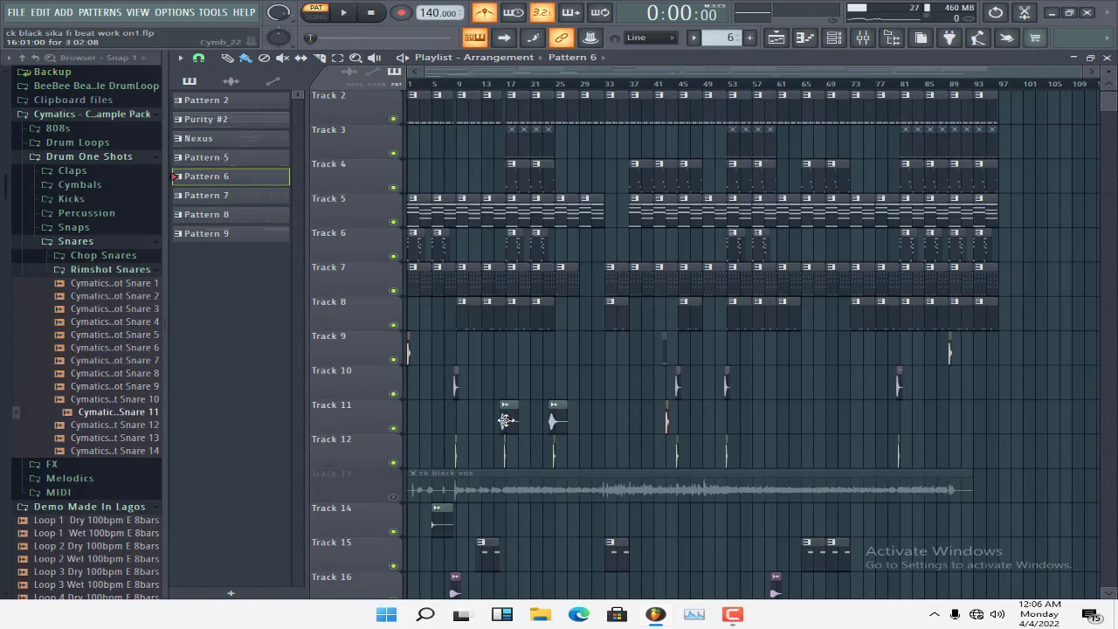
Play Pattern 9 from its Track 15 clip and examine the Sakura #2 notes in the piano roll
scroll(505, 420, down, 3)
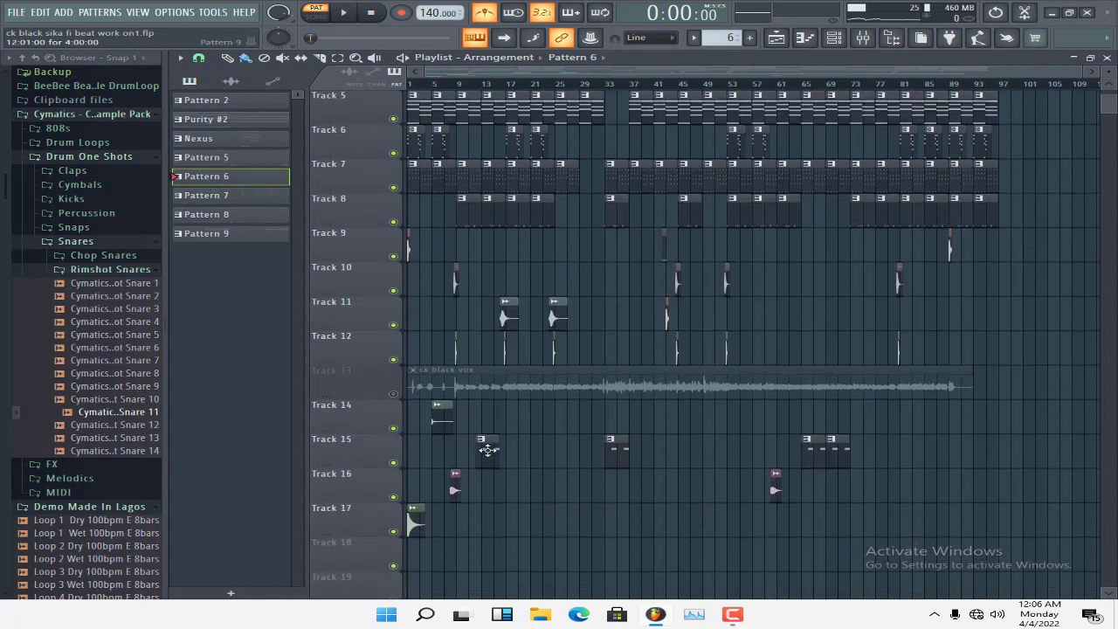
double_click(487, 449)
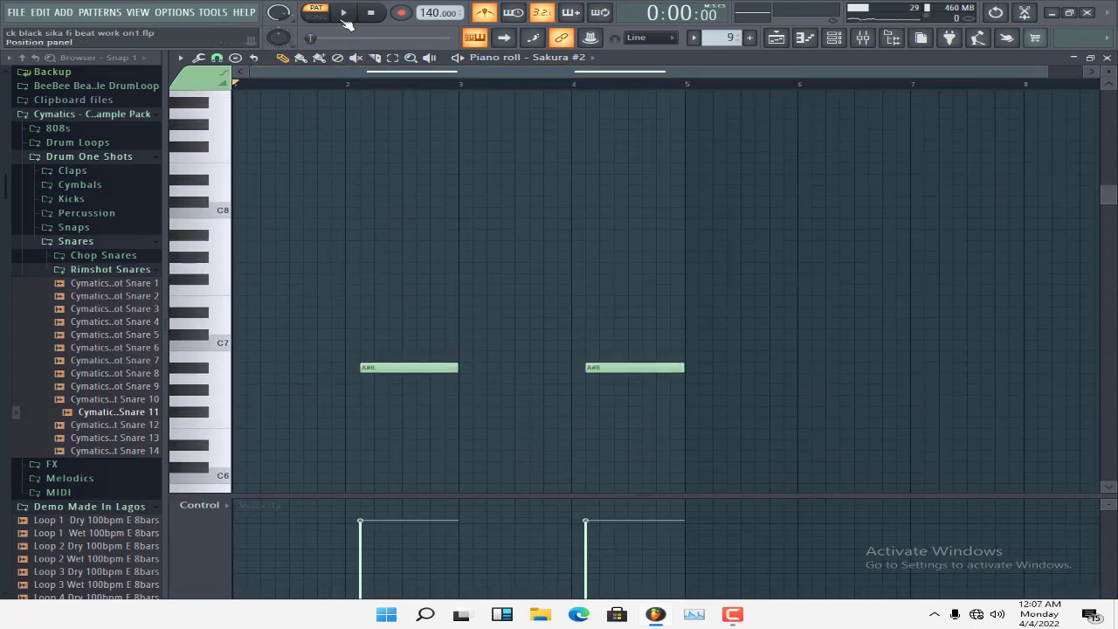
click(343, 15)
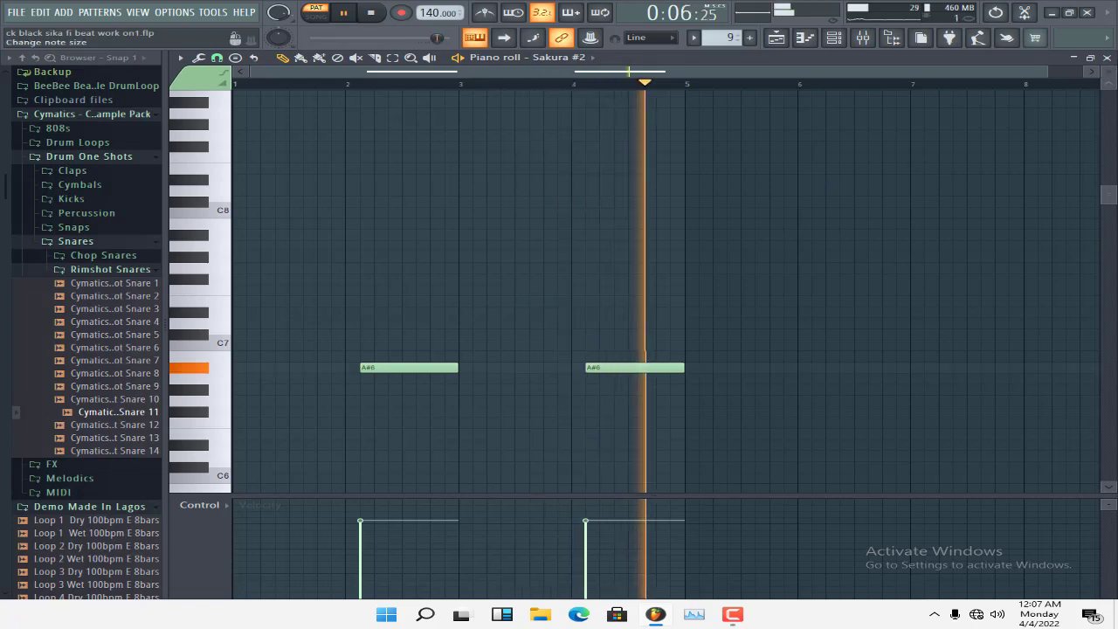
click(1109, 57)
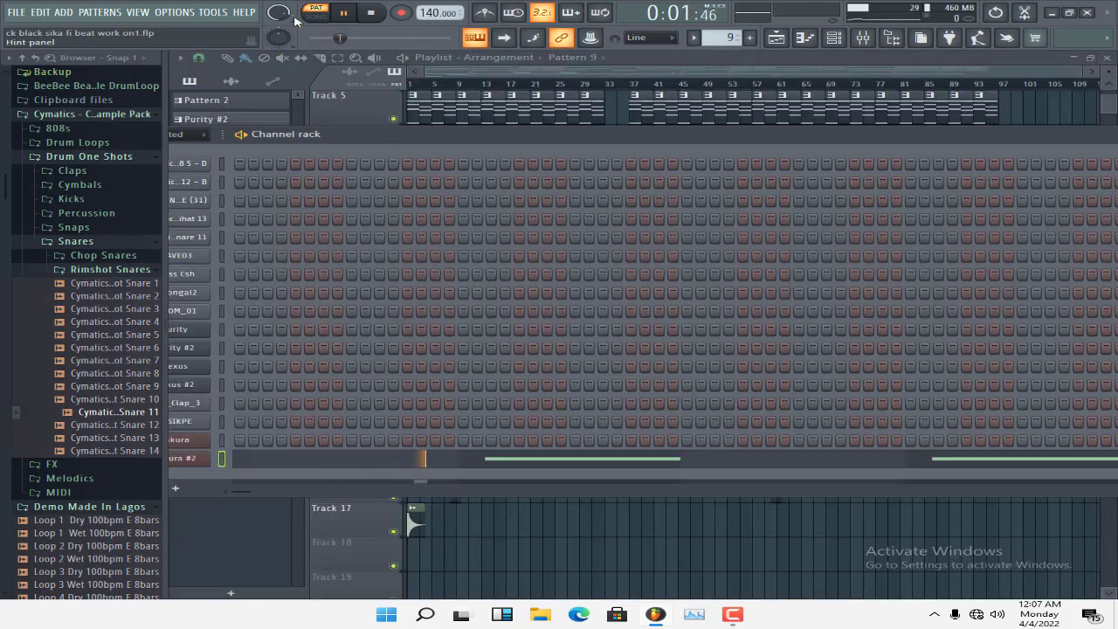
click(370, 14)
click(448, 75)
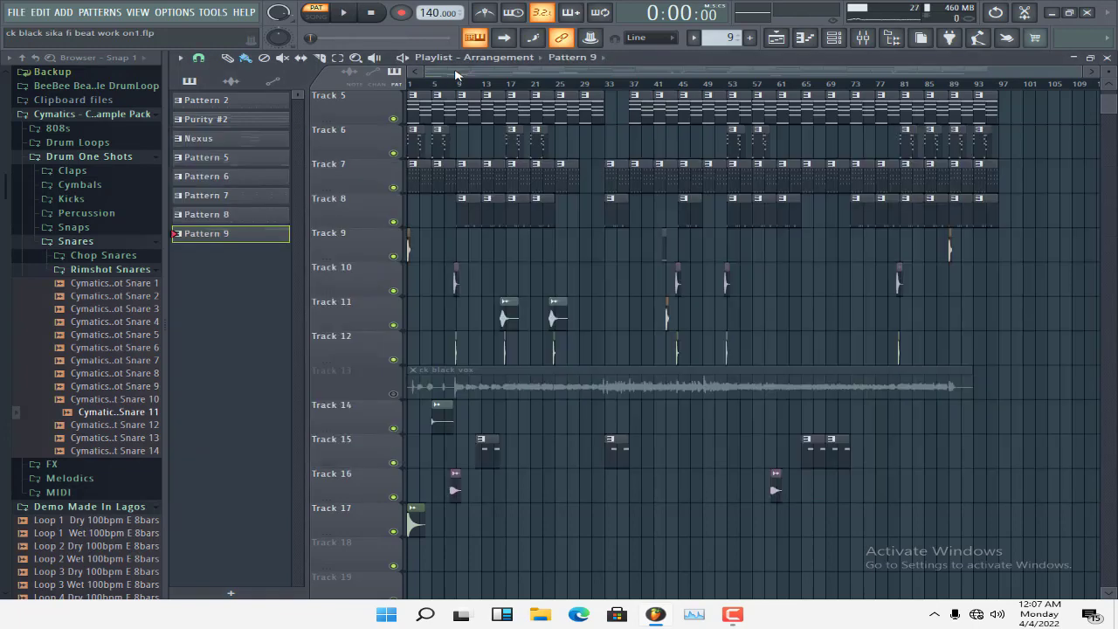
Inspect the sample settings of the DIPSET FX, Bell and Cymb_05 audio clips on Tracks 16, 17 and 14
double_click(453, 487)
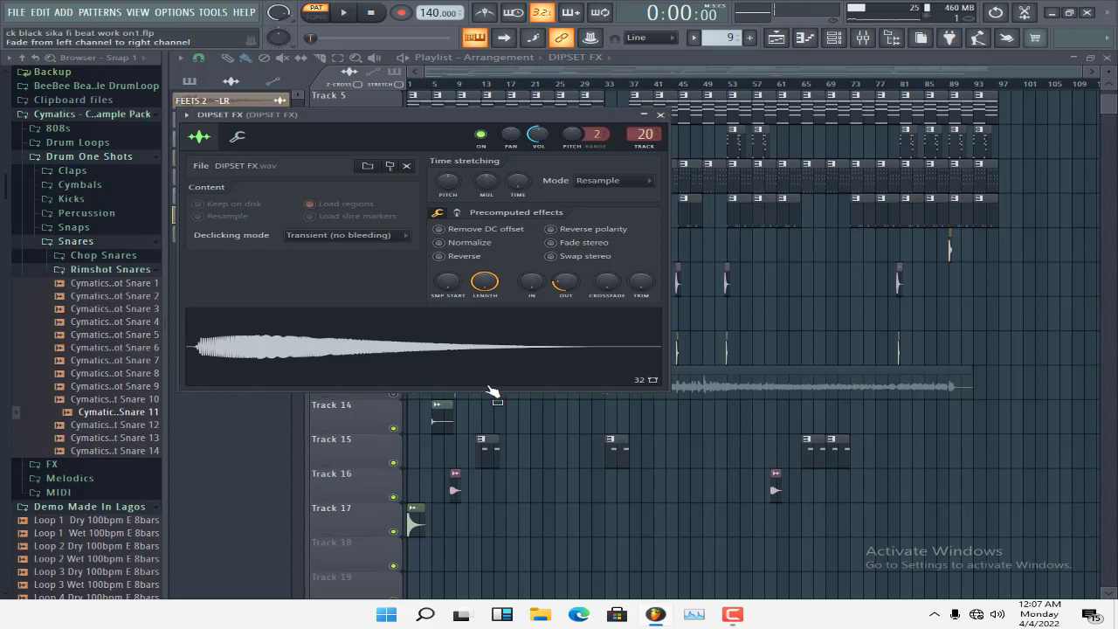
double_click(415, 522)
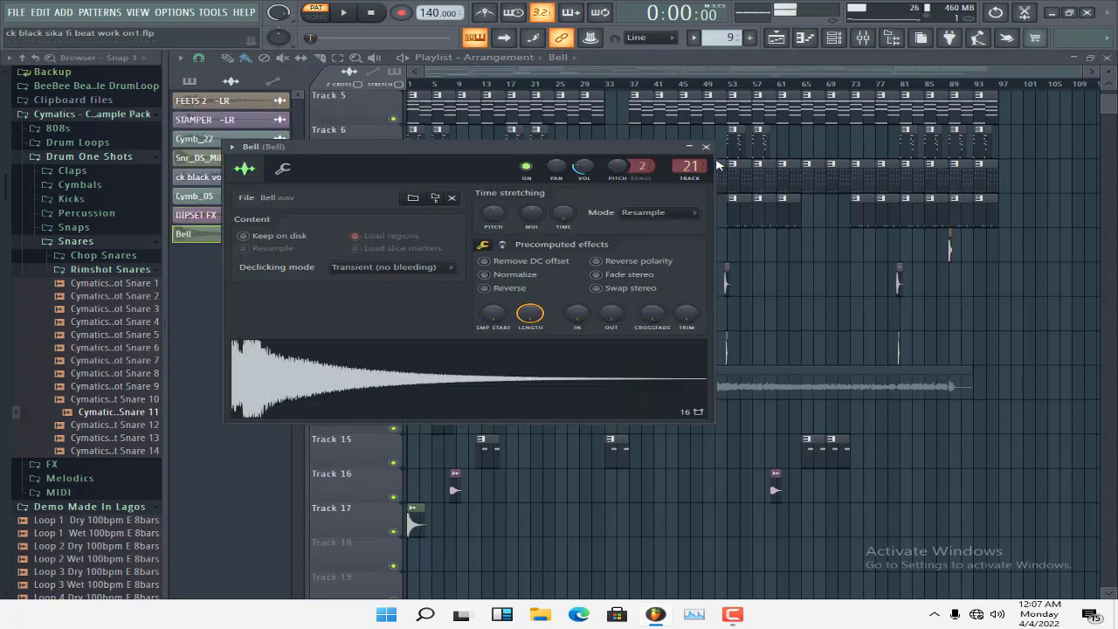
click(706, 147)
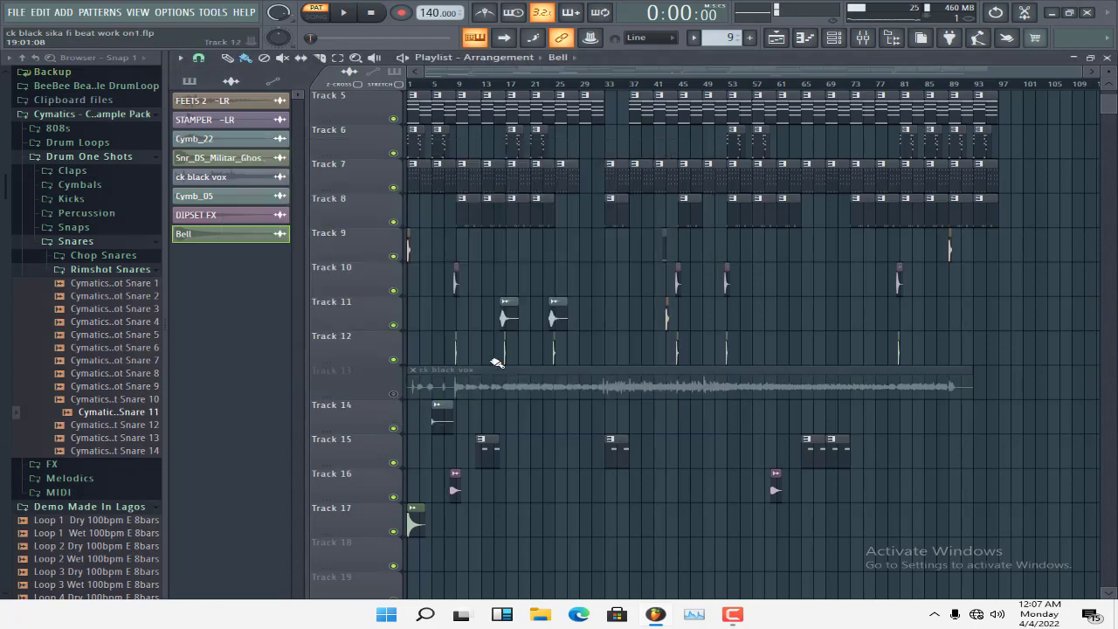
double_click(439, 419)
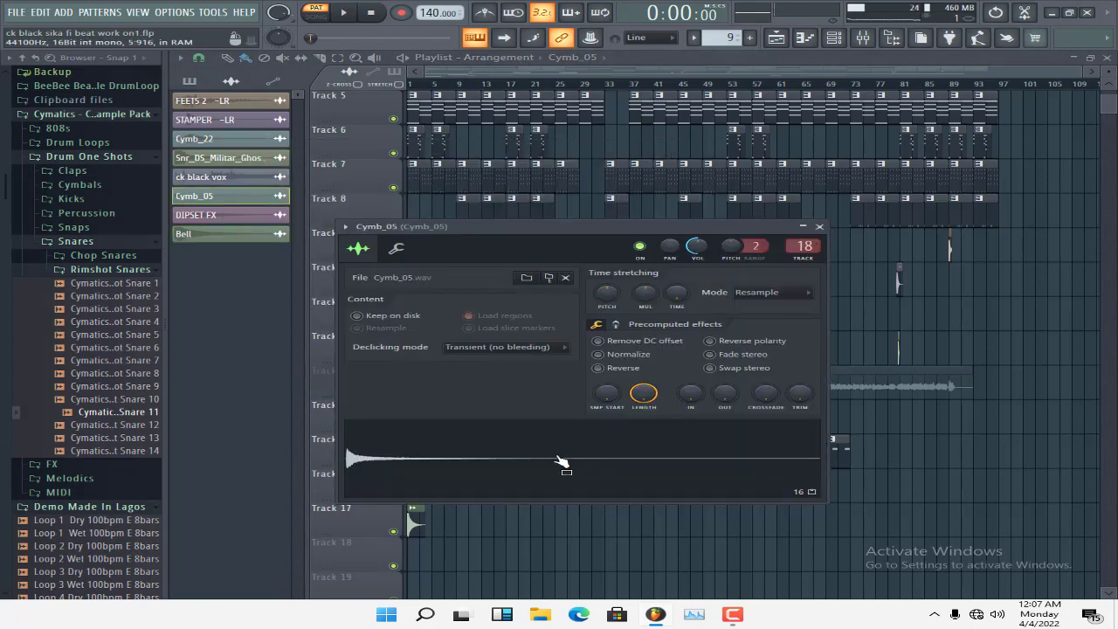
click(819, 227)
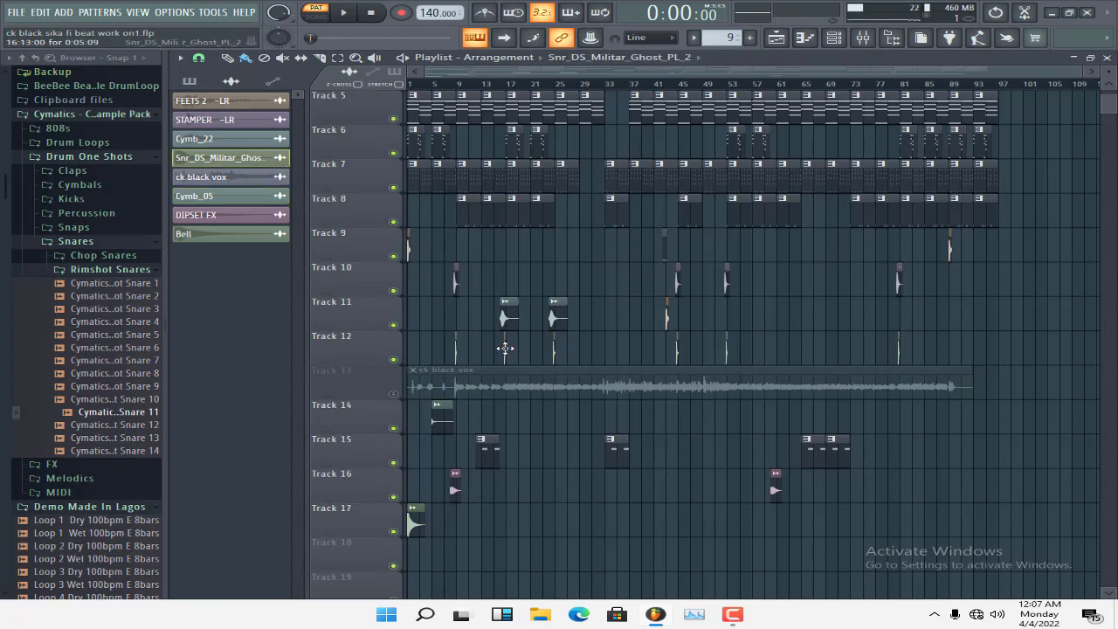
Inspect the samples of the Snr_DS_Militar_Ghost_PL_2, Cymb_22, STAMPER and FEETS 2 audio clips on Tracks 12 to 9
double_click(505, 349)
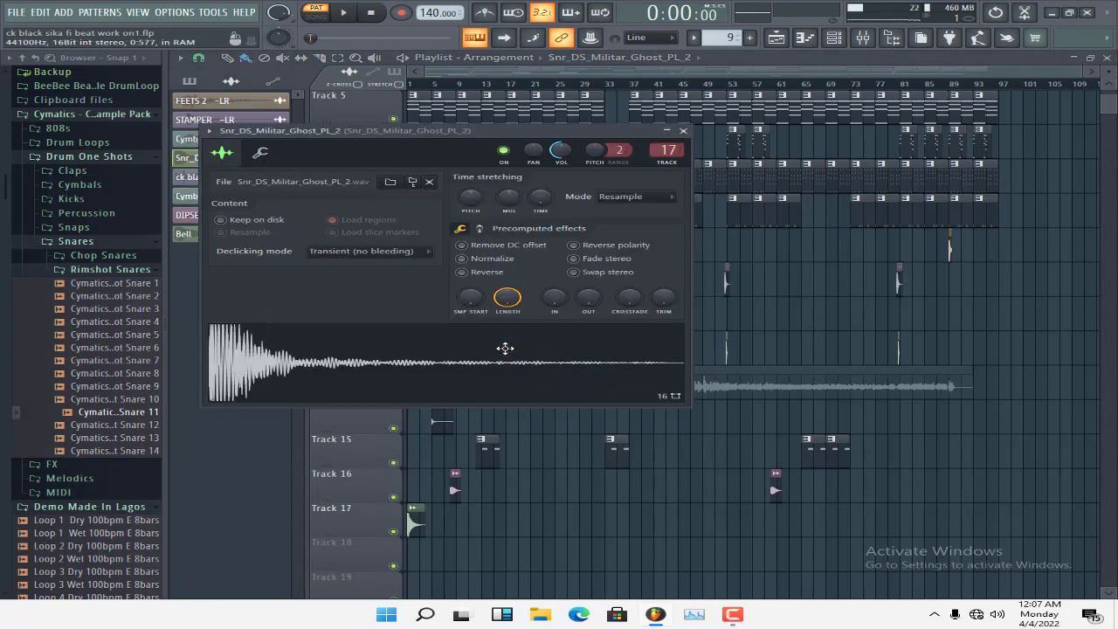
click(683, 131)
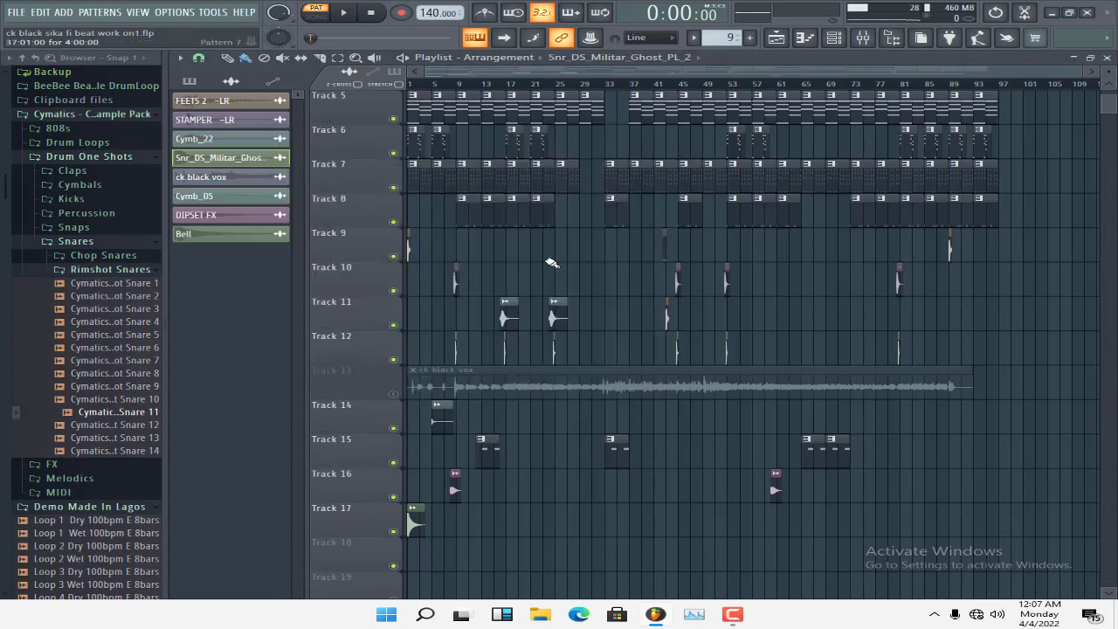
double_click(506, 316)
click(662, 115)
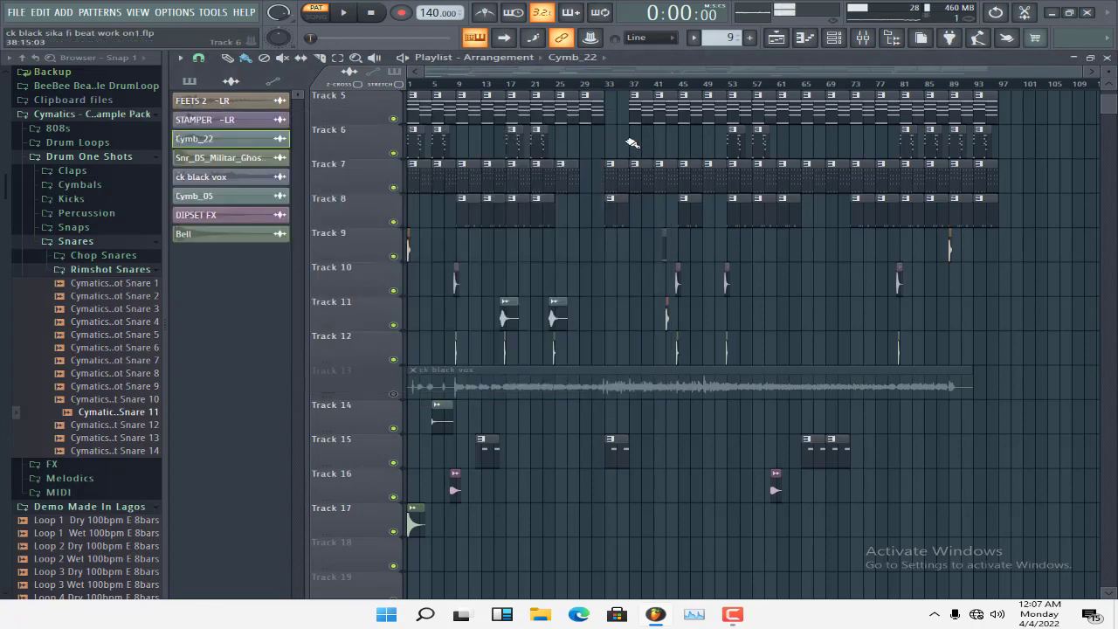
double_click(455, 285)
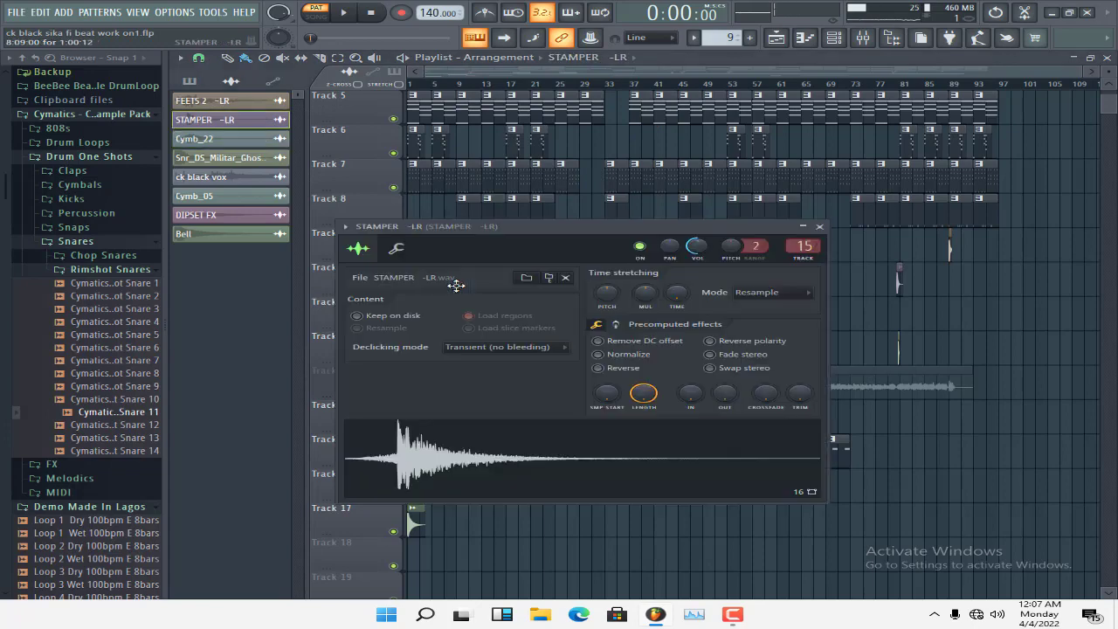
click(819, 227)
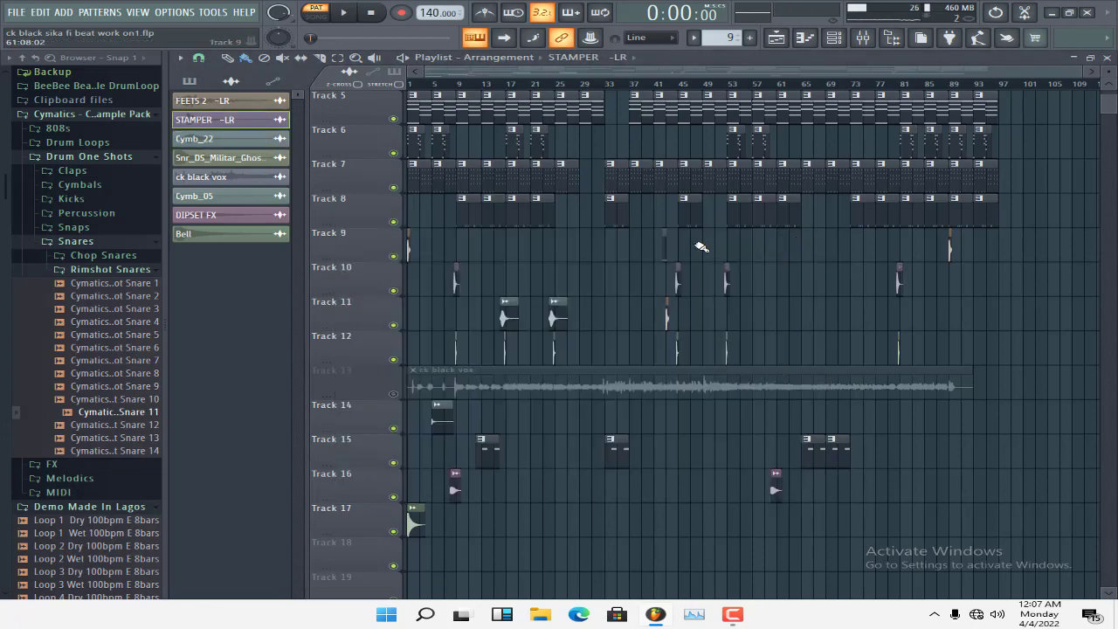
double_click(408, 248)
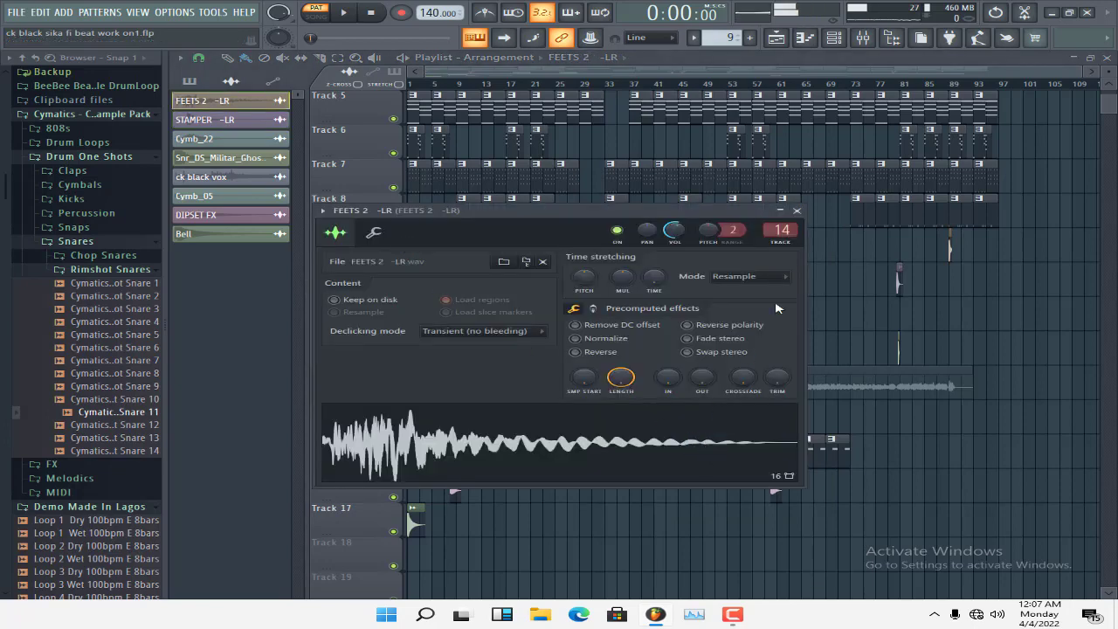
click(797, 211)
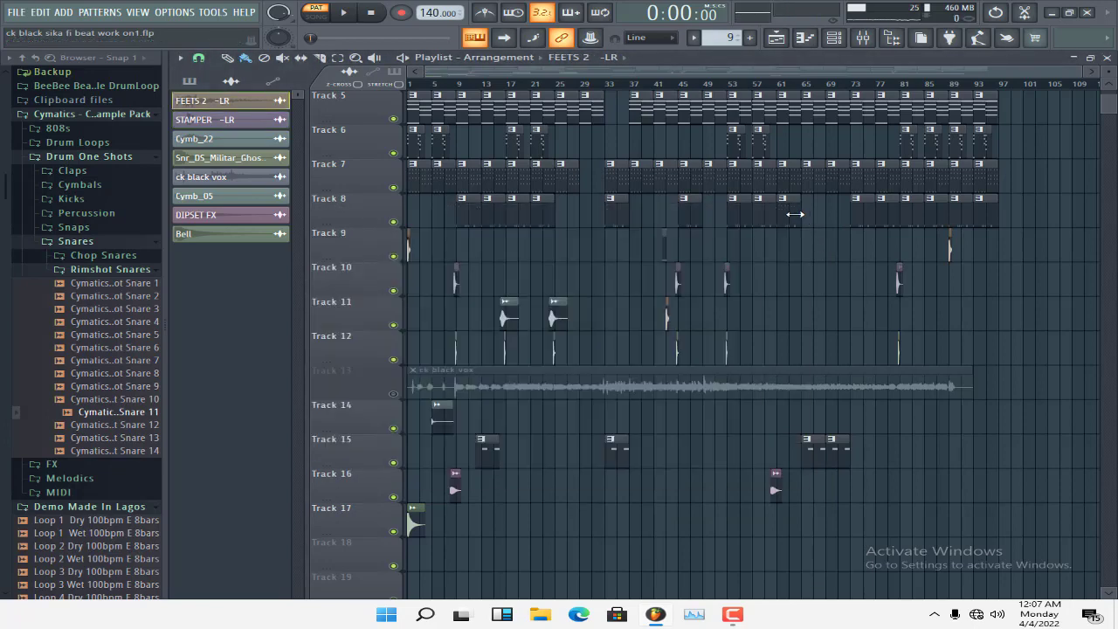
Examine the Cobra Kick 12 hits of the short Pattern 6 clip on Track 9 in the piano roll and channel rack
double_click(664, 249)
scroll(604, 237, down, 6)
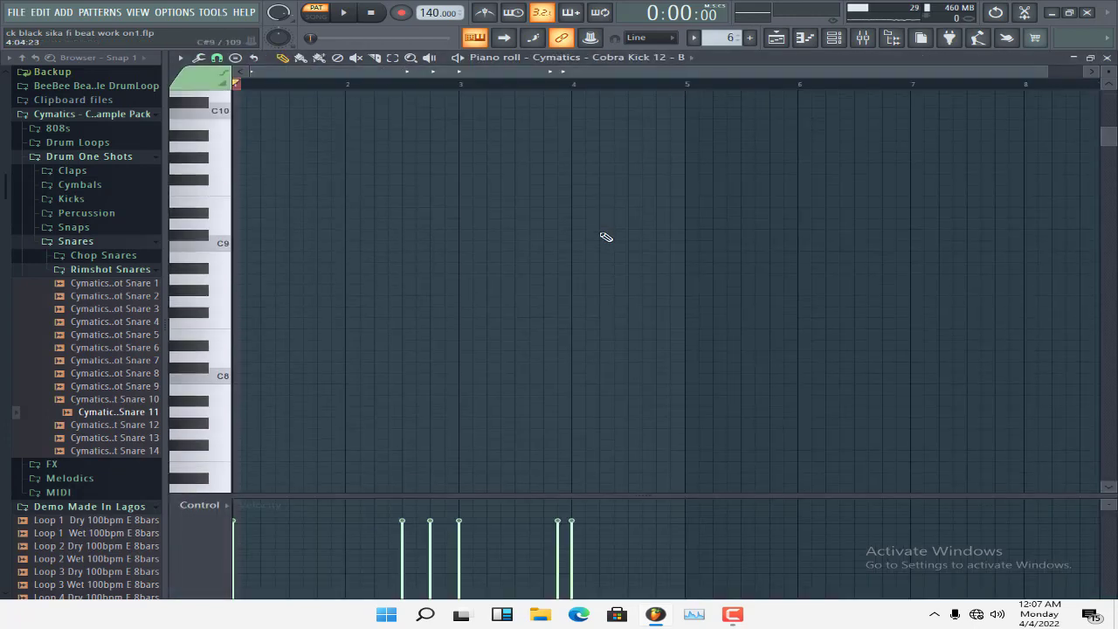
click(833, 38)
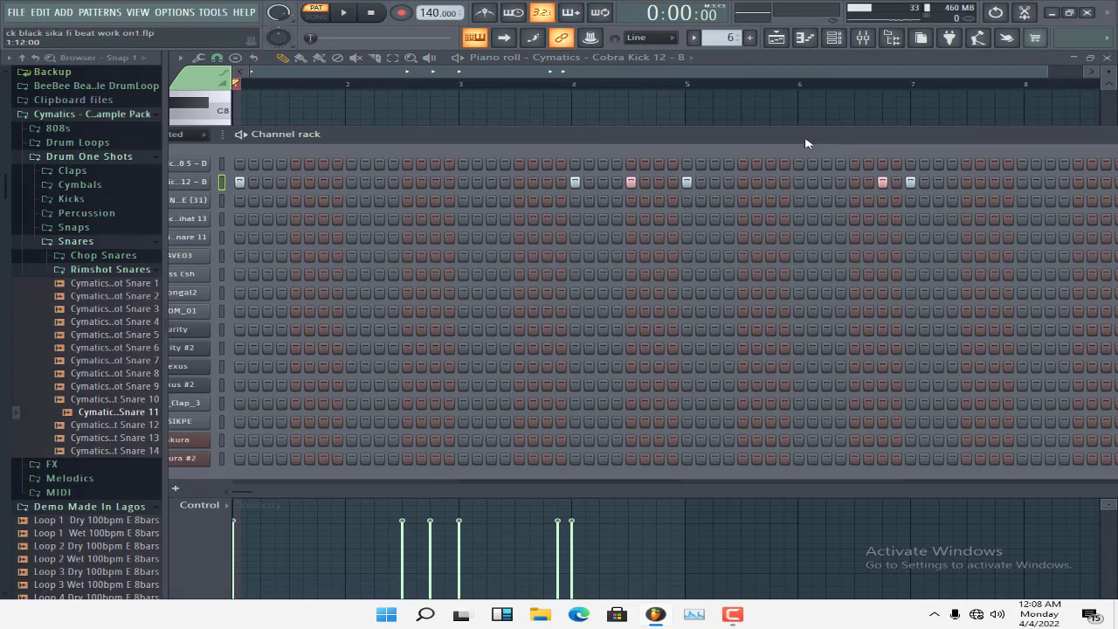
click(786, 161)
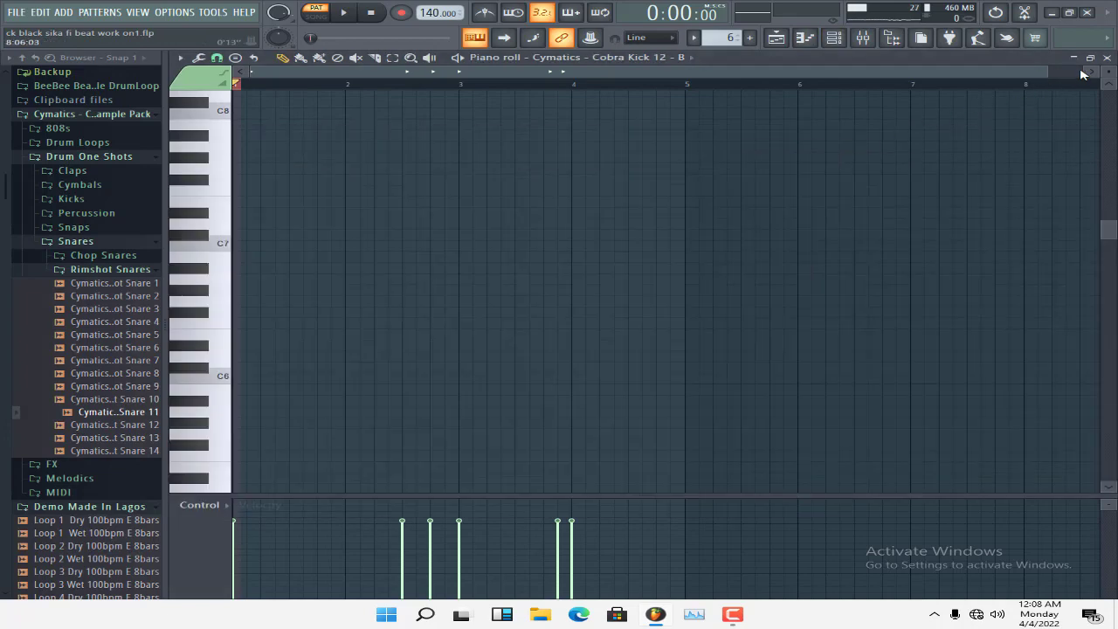
click(1107, 57)
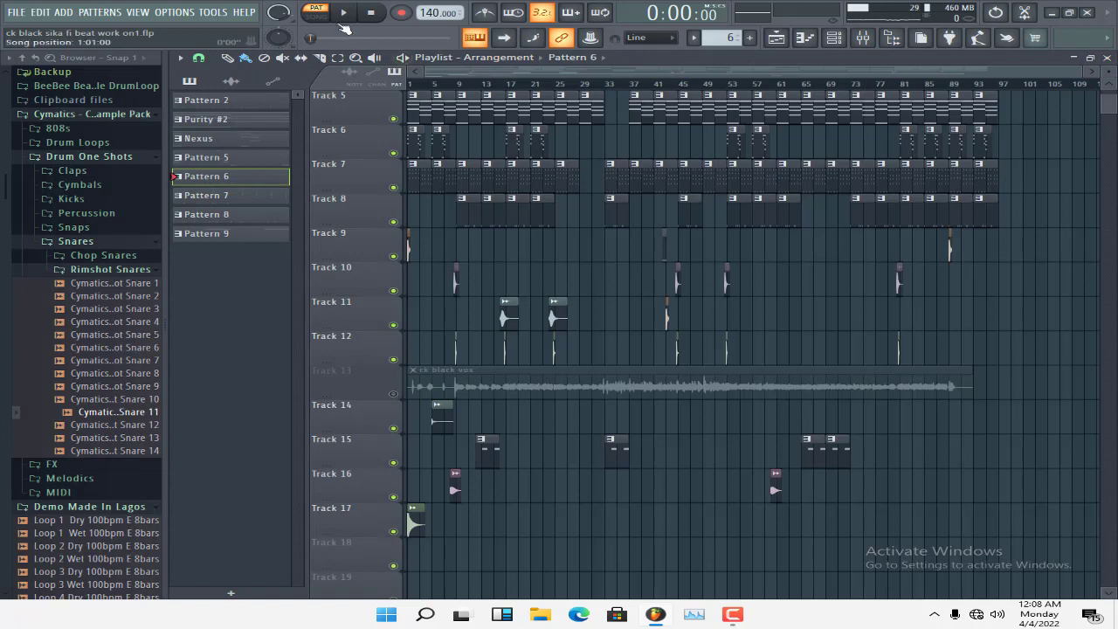
Play the whole arrangement in song mode from the beginning and view all its tracks in the playlist
click(318, 17)
key(space)
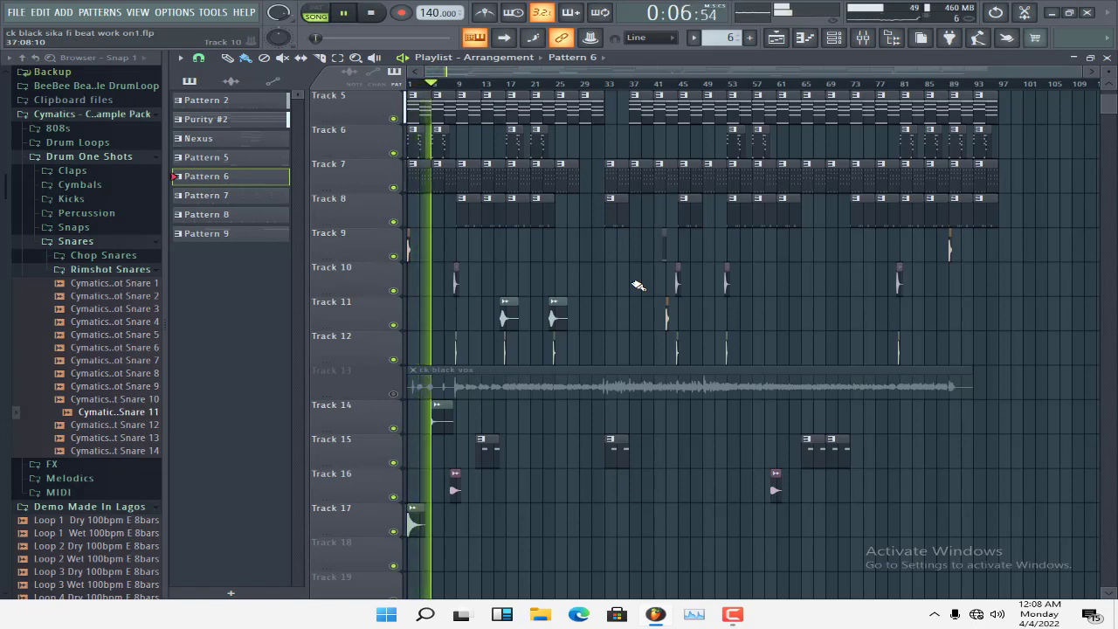
scroll(639, 286, up, 3)
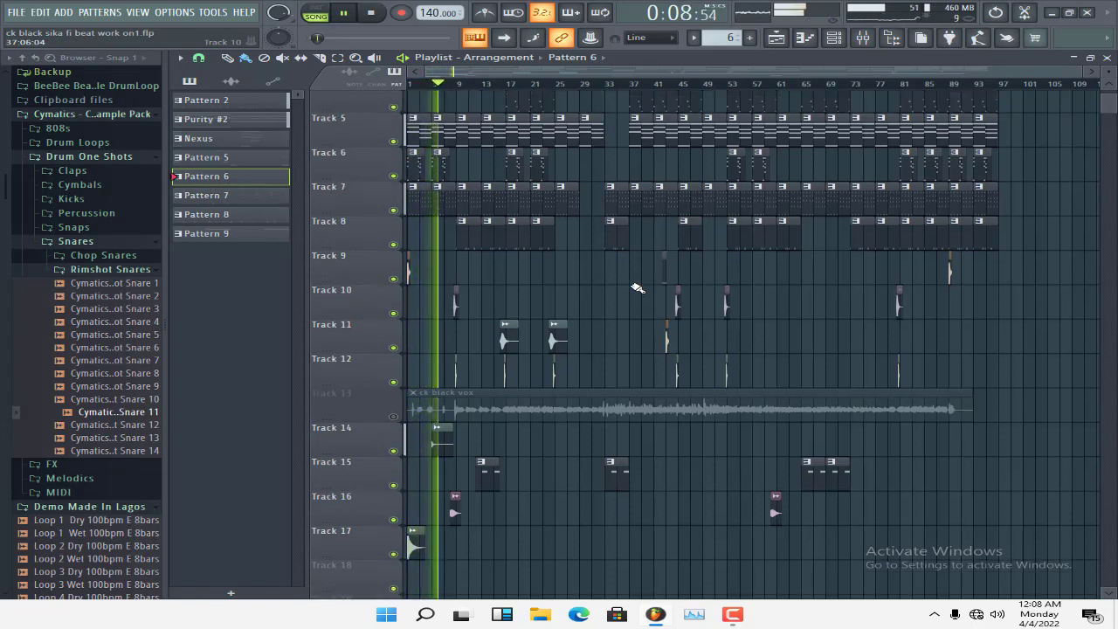
scroll(637, 285, up, 1)
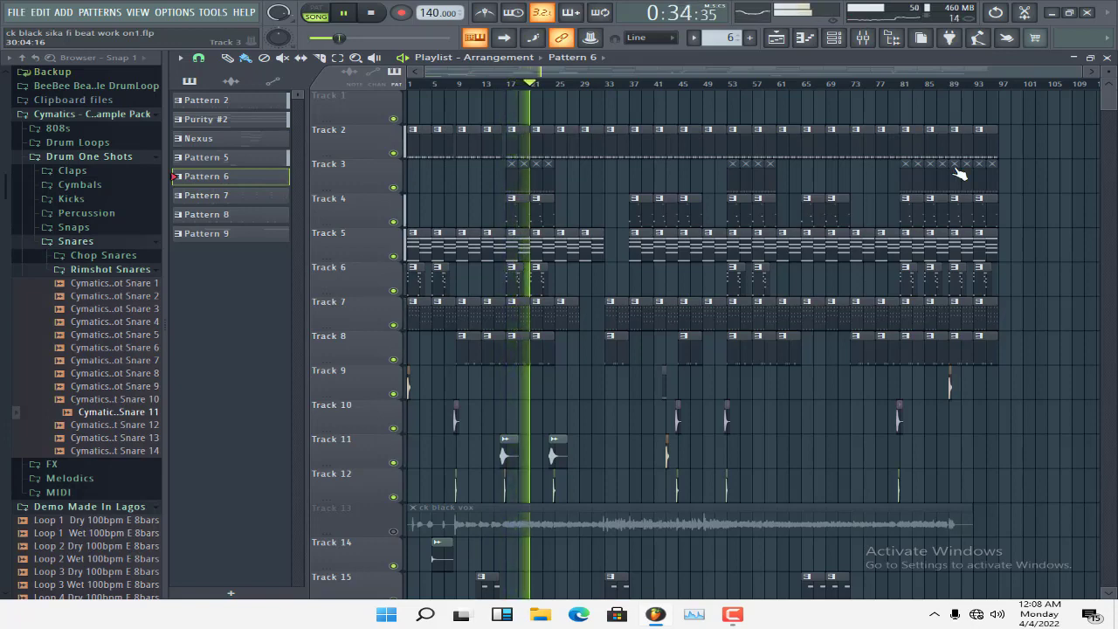
drag(1109, 83, 1109, 74)
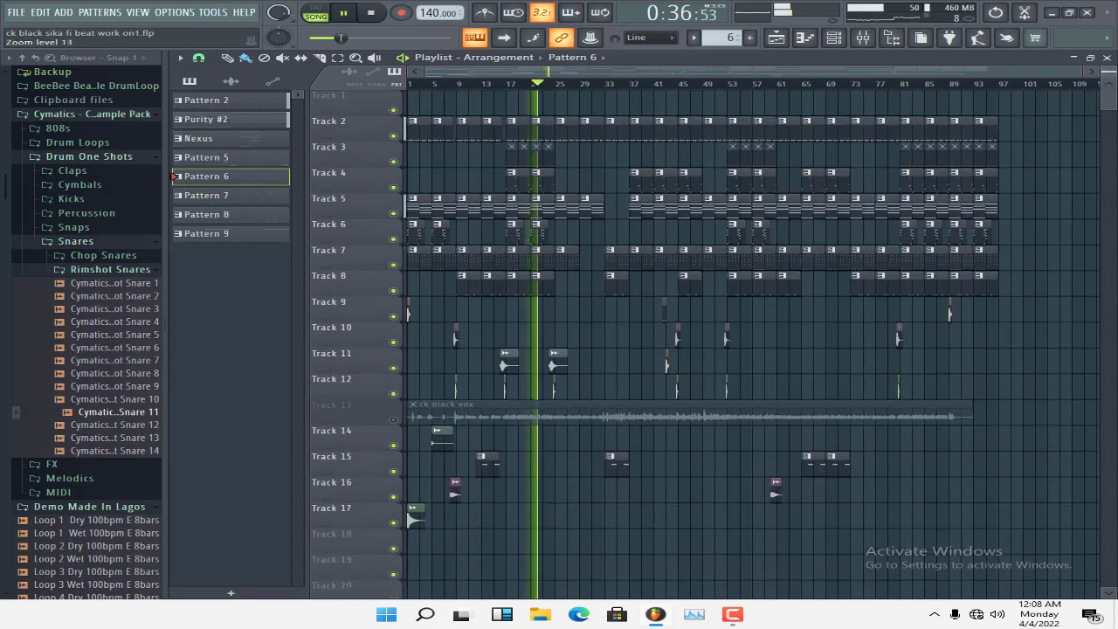